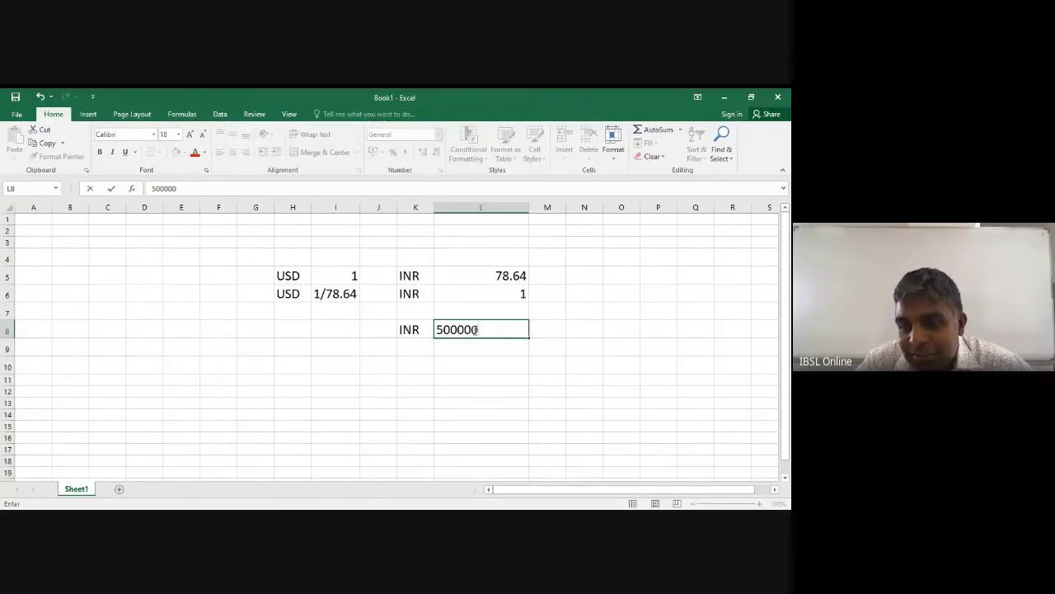
Enter USD in H8 and the text 1/78.64*500000 in I8, and widen column I to fit the expression.
{"action": "left_click", "coordinate": [293, 329]}
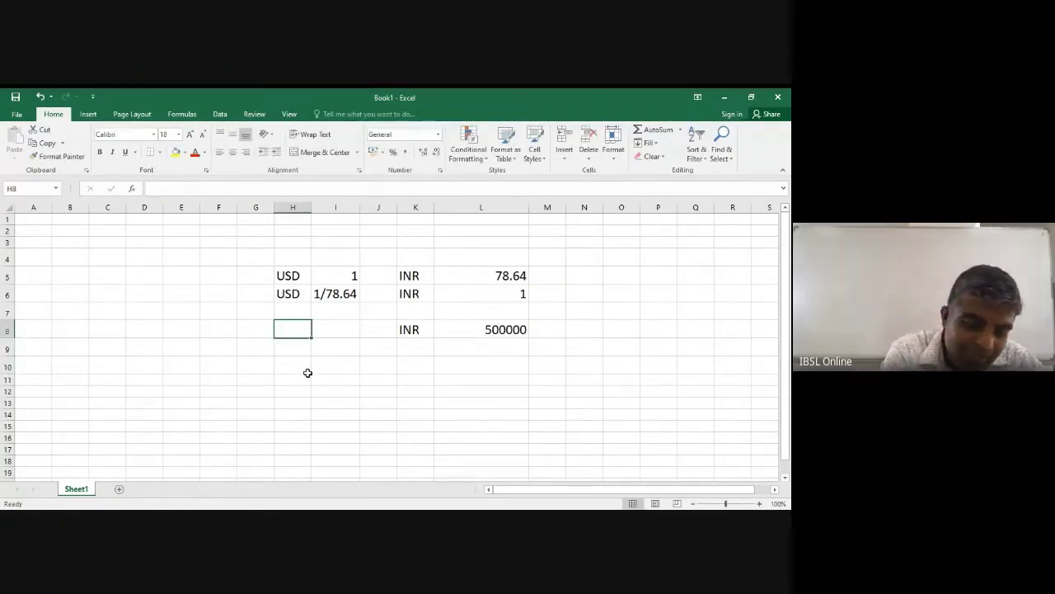
{"action": "type", "text": "USD"}
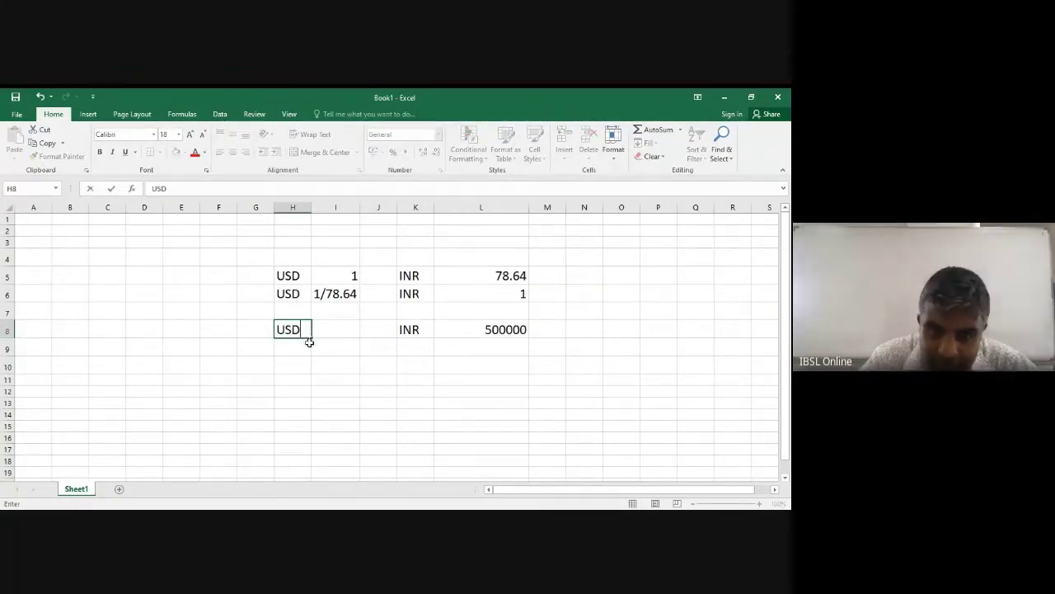
{"action": "left_click", "coordinate": [324, 324]}
{"action": "type", "text": "1/78"}
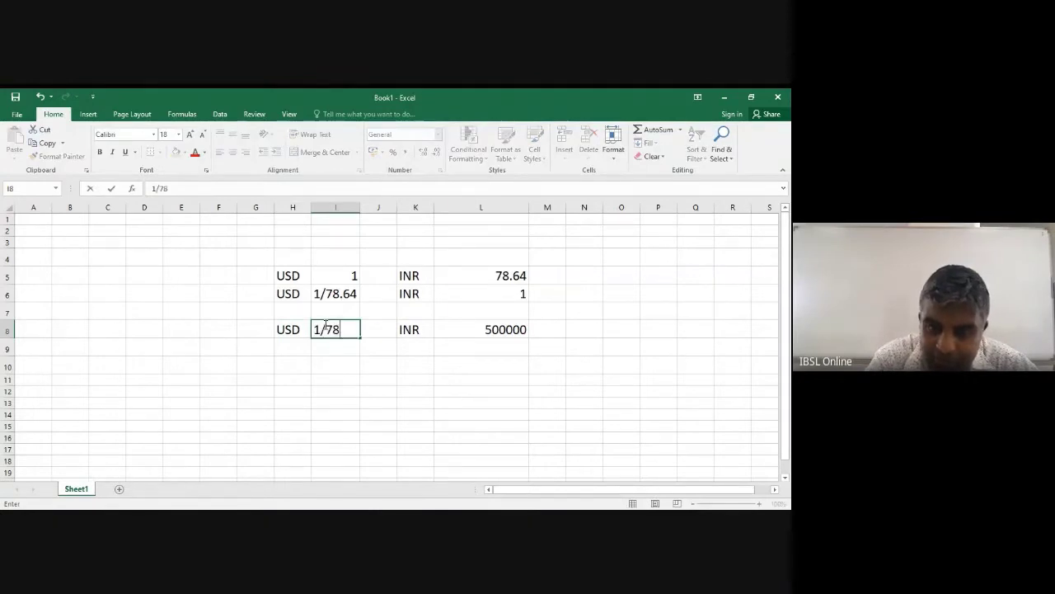
{"action": "type", "text": ".64*5"}
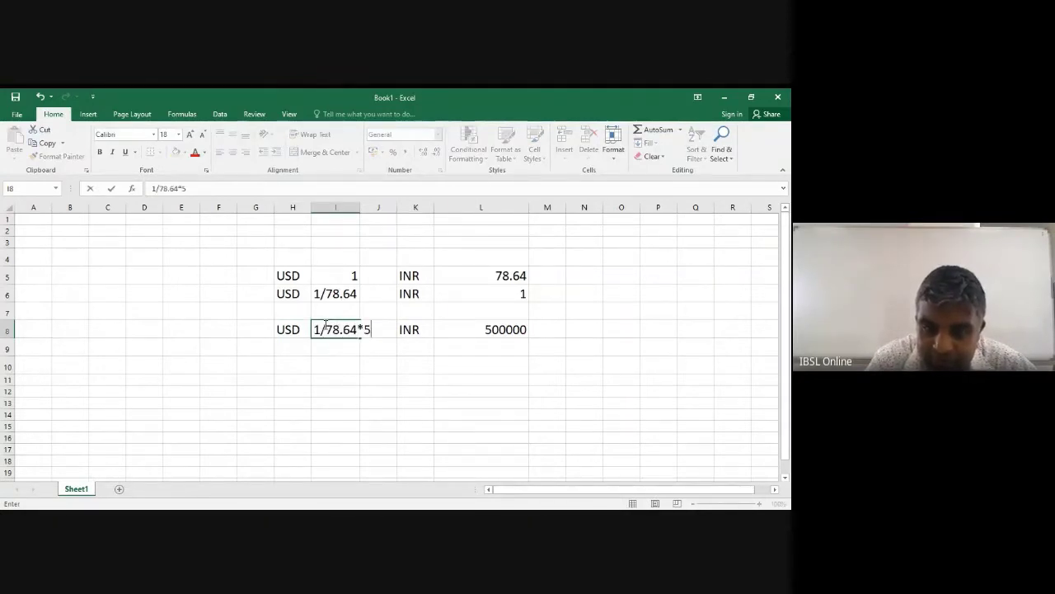
{"action": "type", "text": "00000"}
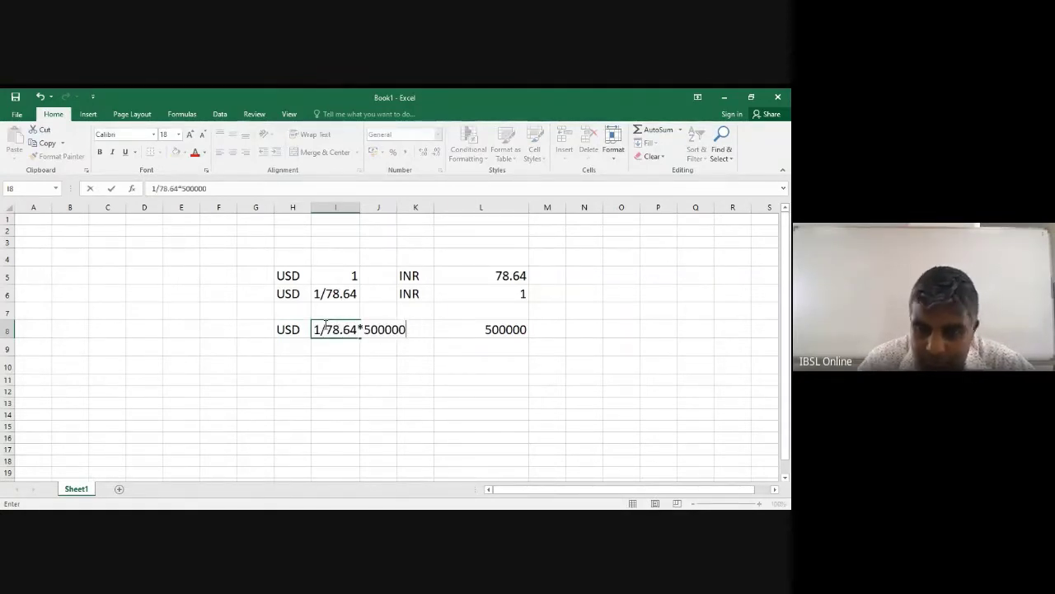
{"action": "left_click", "coordinate": [415, 362]}
{"action": "left_click", "coordinate": [415, 329]}
{"action": "type", "text": "INR"}
{"action": "left_click", "coordinate": [481, 379]}
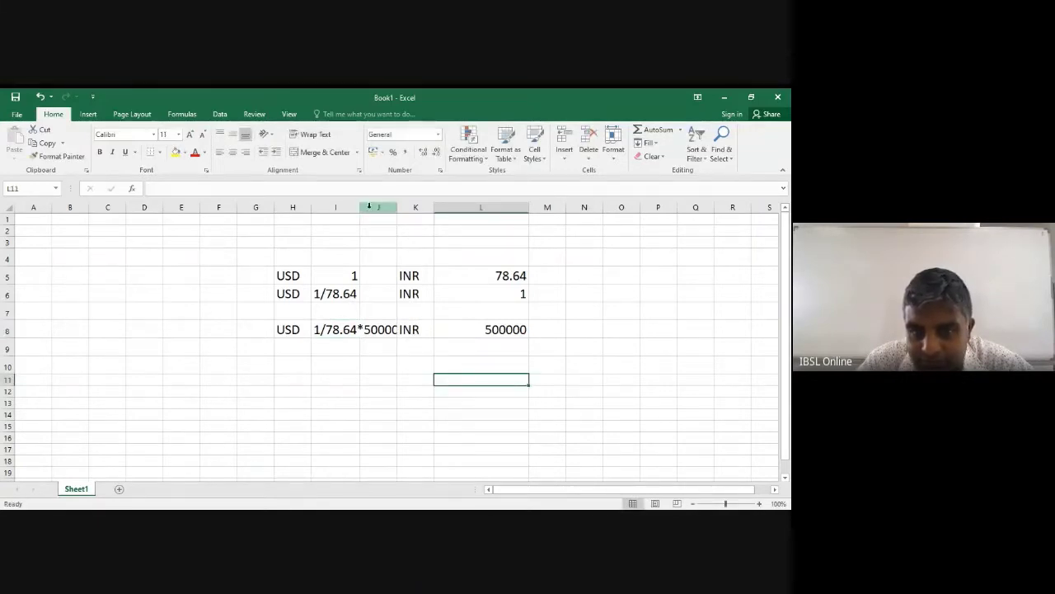
{"action": "left_click_drag", "start_coordinate": [359, 206], "coordinate": [410, 206]}
Enter USD in H10 and calculate the dollar amount in I10 with the formula =1/78.64*500000.
{"action": "left_click", "coordinate": [304, 369]}
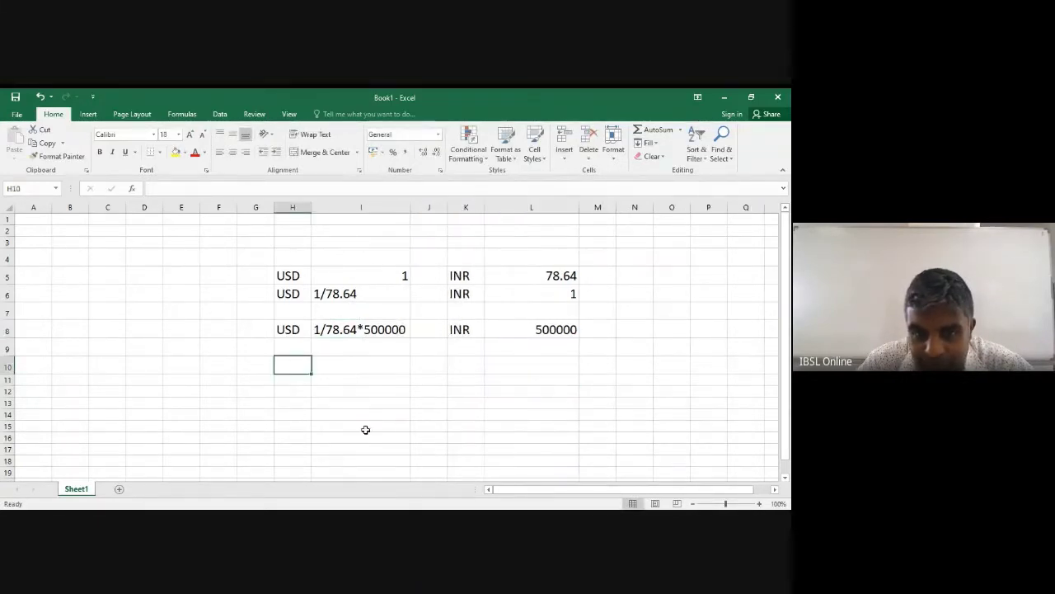
{"action": "type", "text": "USD"}
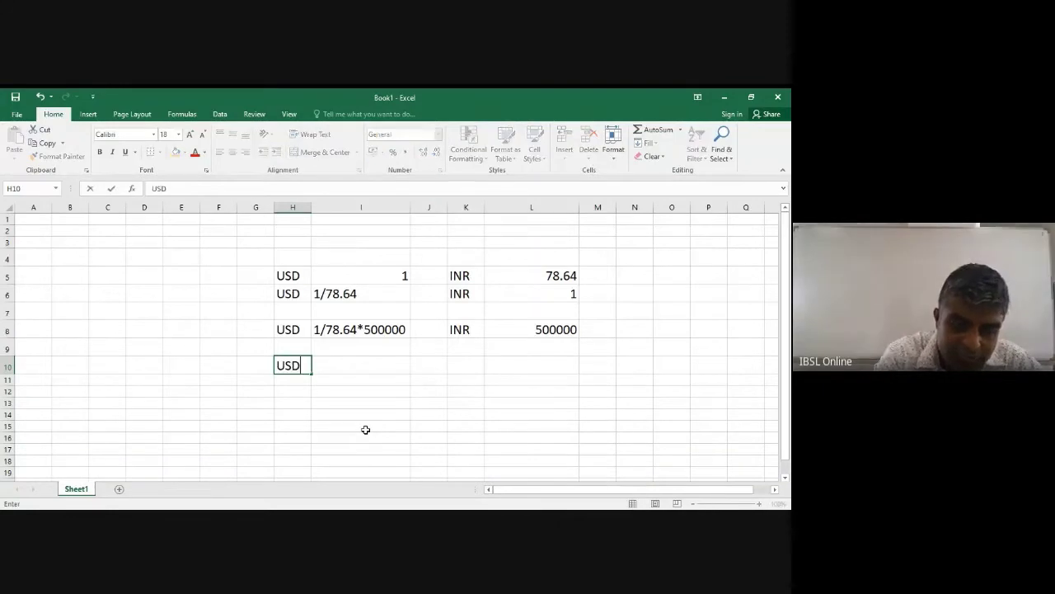
{"action": "left_click", "coordinate": [316, 365]}
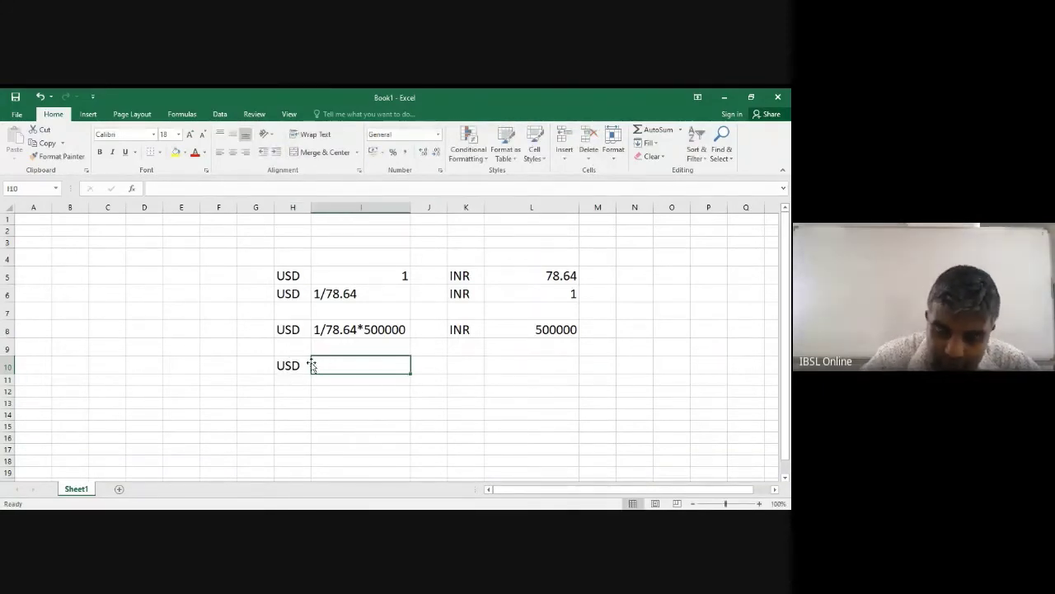
{"action": "type", "text": "=1/7"}
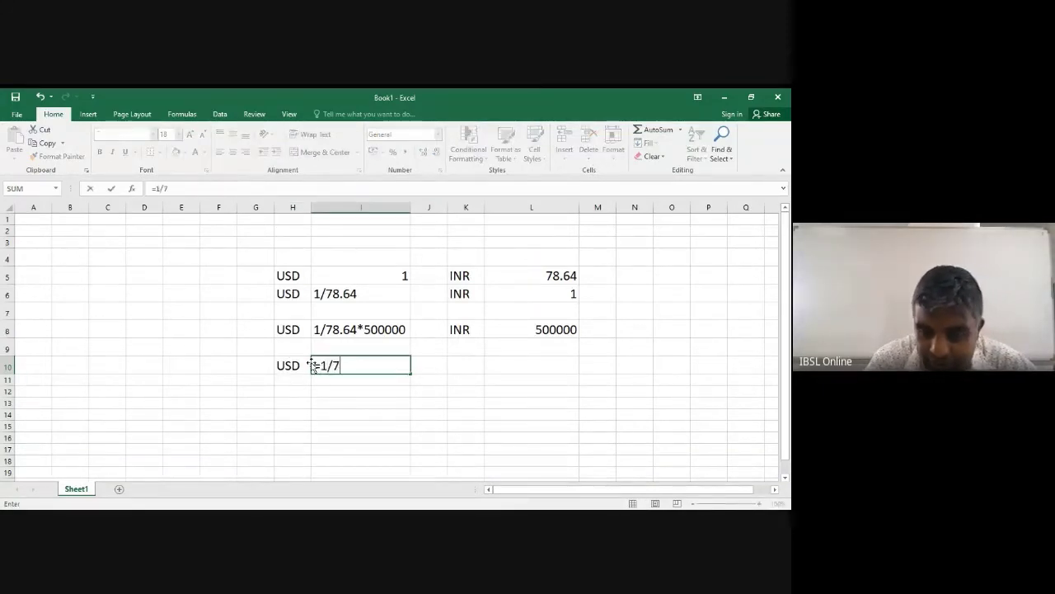
{"action": "type", "text": "8.64/"}
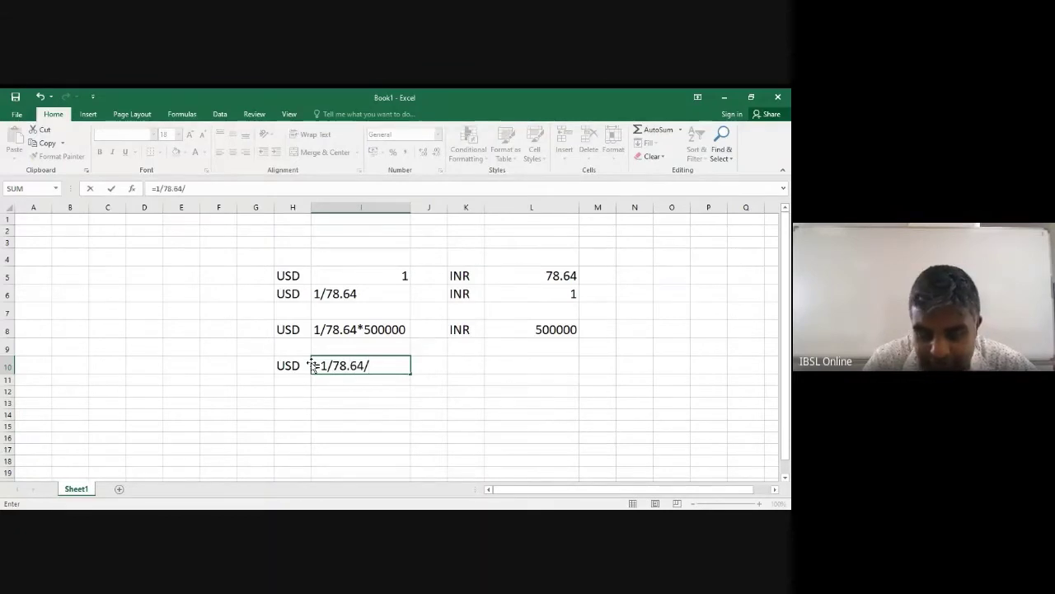
{"action": "key", "text": "BackSpace"}
{"action": "type", "text": "*500000"}
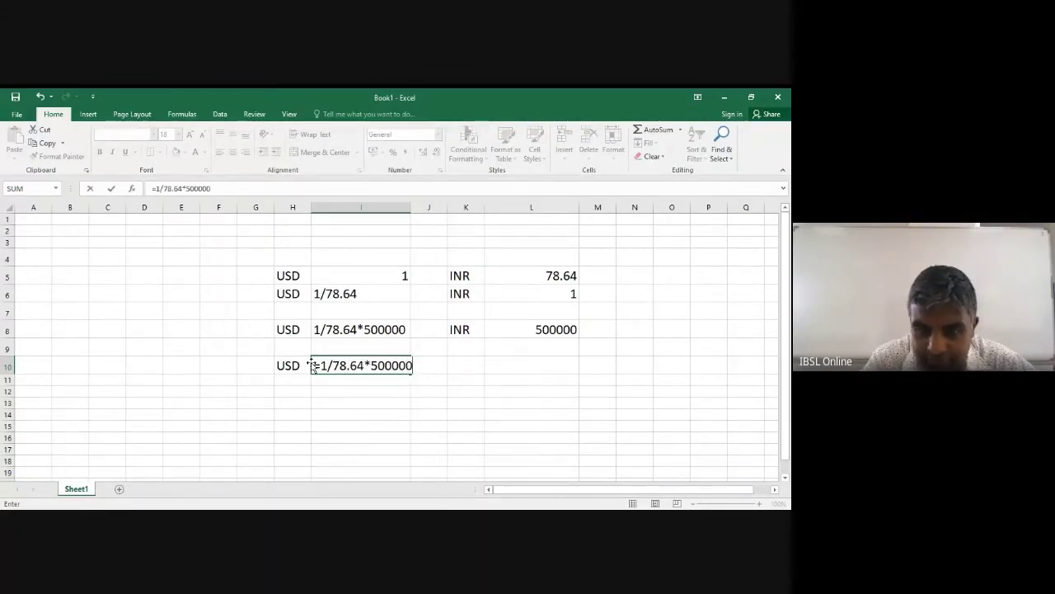
{"action": "key", "text": "Return"}
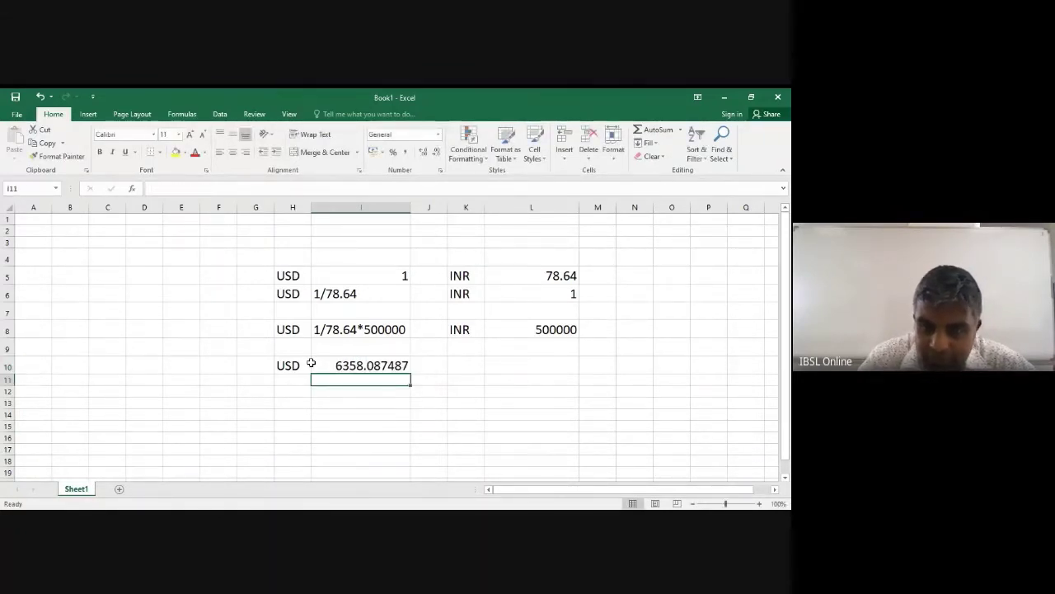
Complete row 10 with INR in K10 and 500000 in L10, and select the finished row from H10 to L10.
{"action": "left_click", "coordinate": [469, 372]}
{"action": "left_click", "coordinate": [467, 366]}
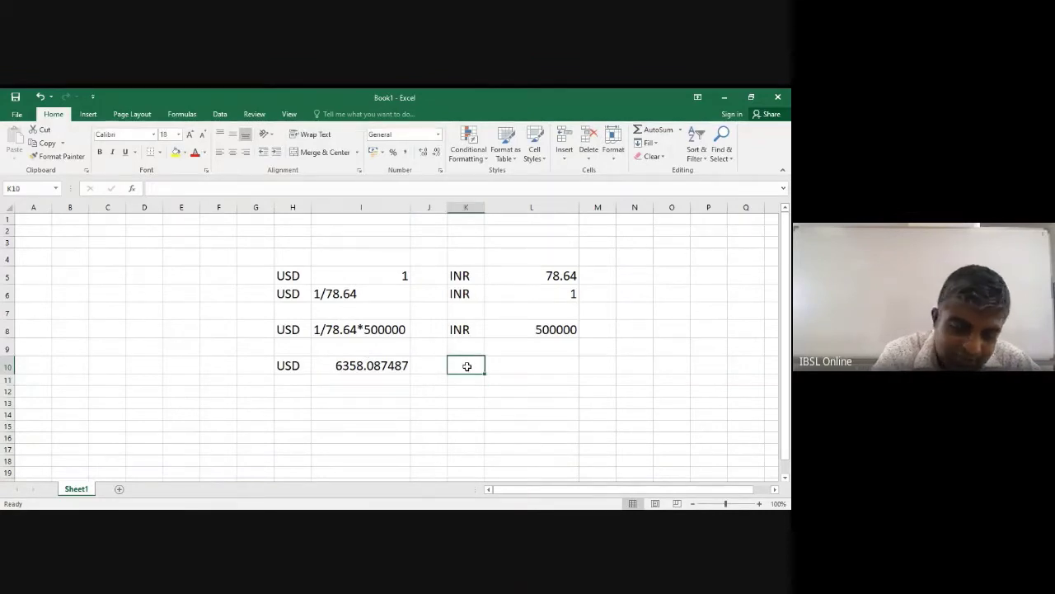
{"action": "type", "text": "INR"}
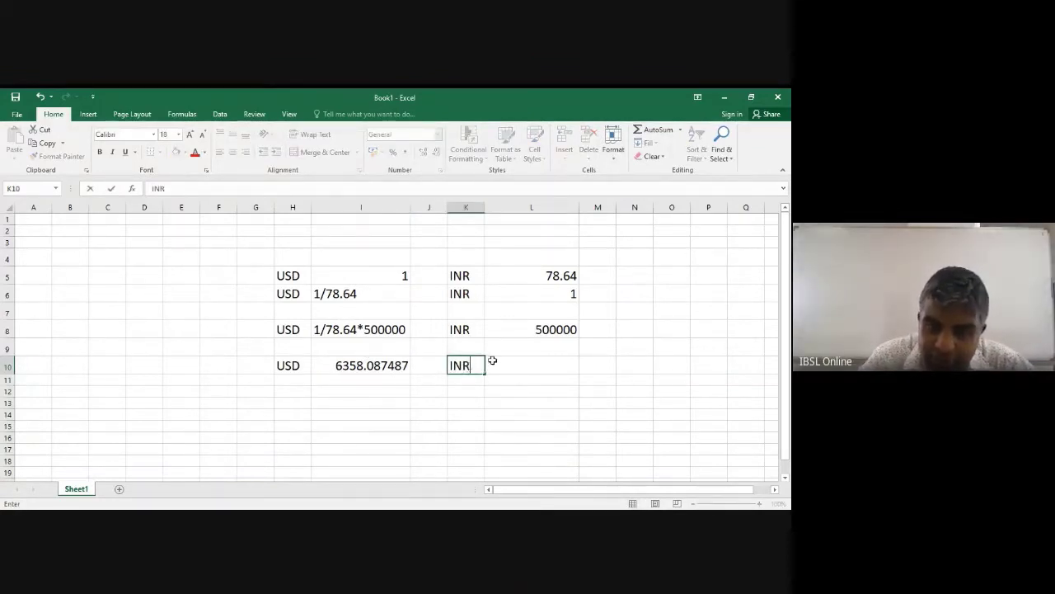
{"action": "left_click", "coordinate": [492, 363]}
{"action": "type", "text": "500"}
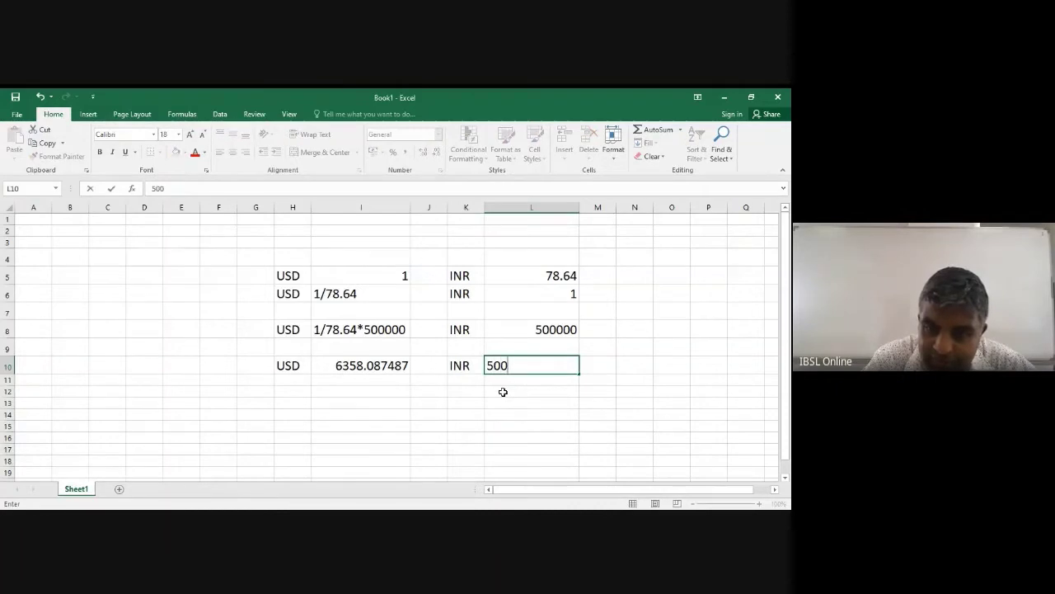
{"action": "type", "text": "000"}
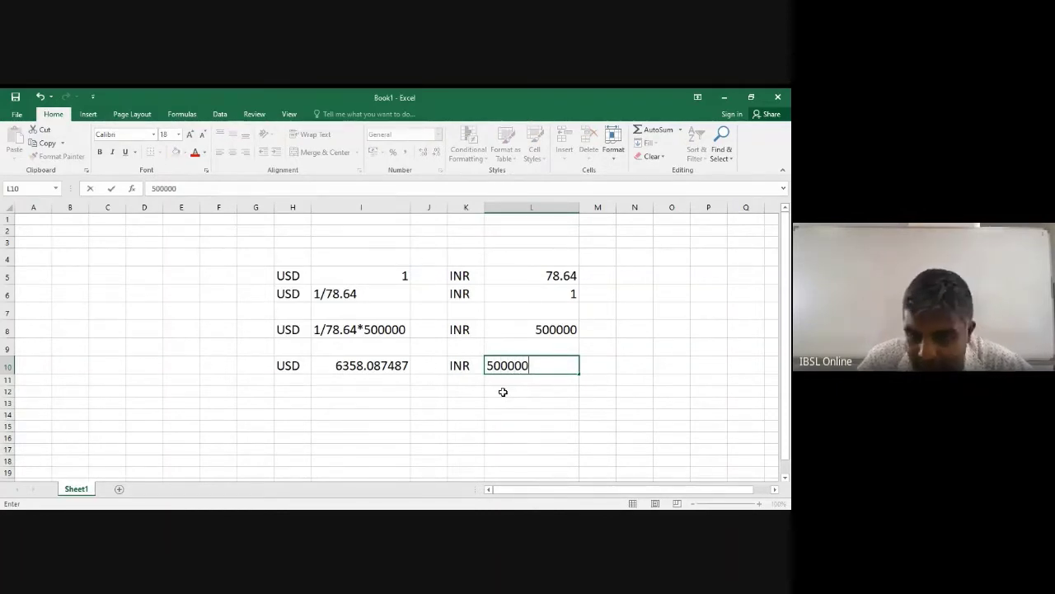
{"action": "left_click", "coordinate": [418, 424]}
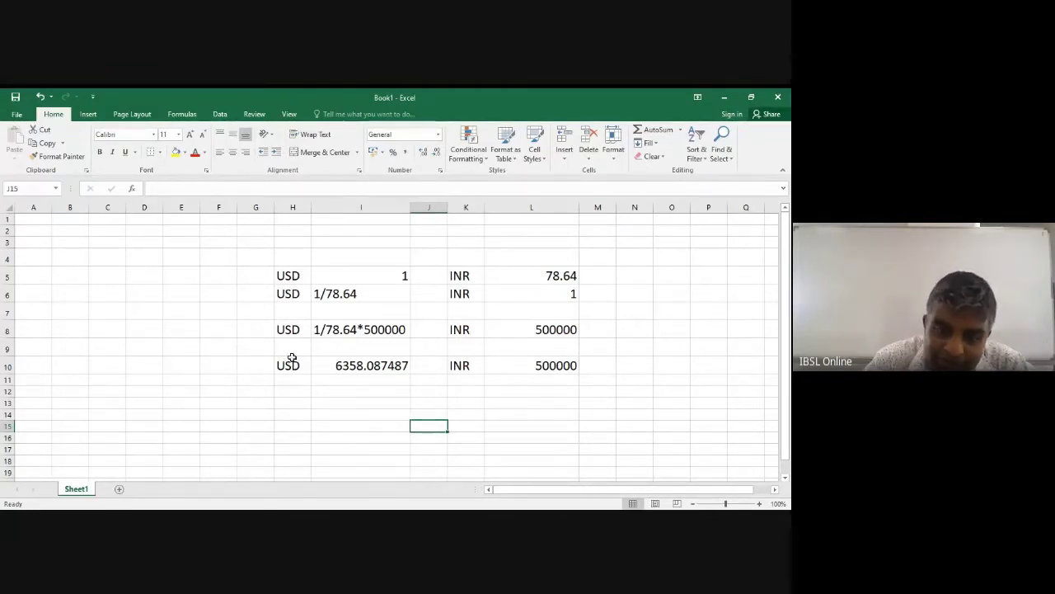
{"action": "left_click_drag", "start_coordinate": [292, 358], "coordinate": [548, 375]}
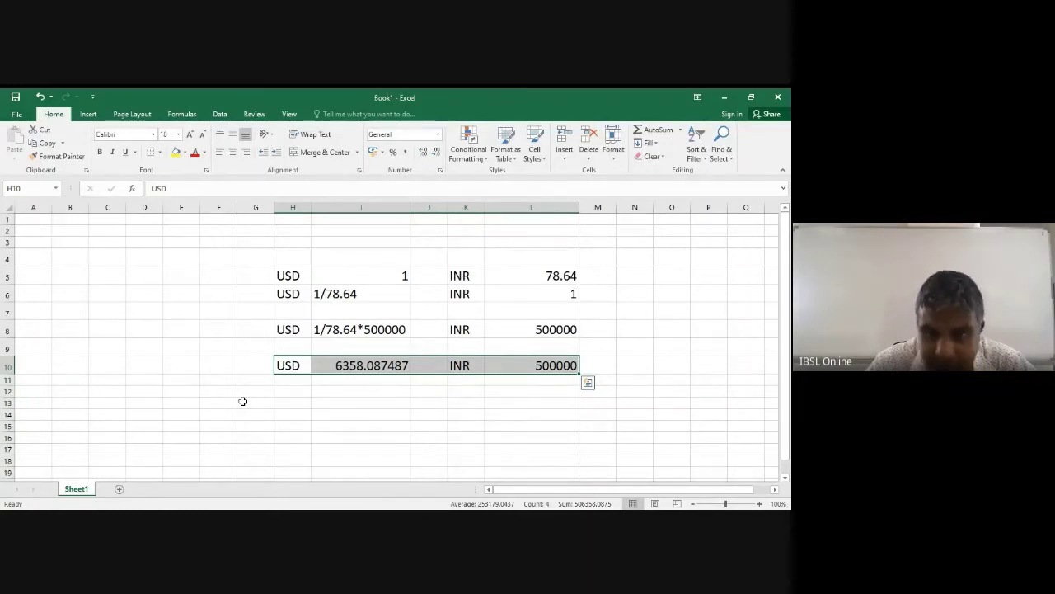
Enter a second exchange rate in row 13: USD in H13, 1 in I13, INR in K13 and 60 in L13.
{"action": "left_click", "coordinate": [301, 403]}
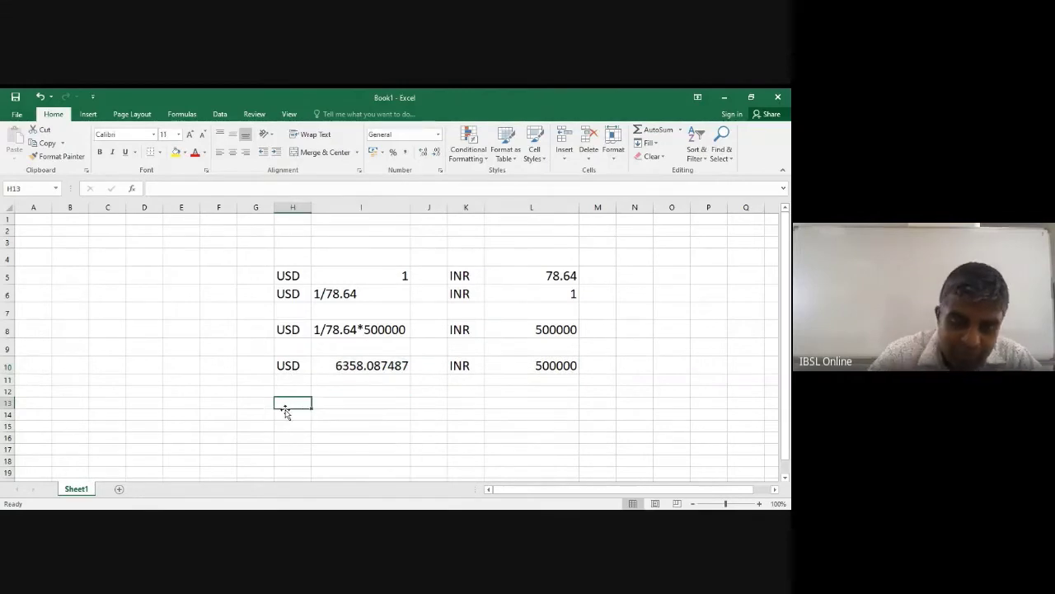
{"action": "type", "text": "USD"}
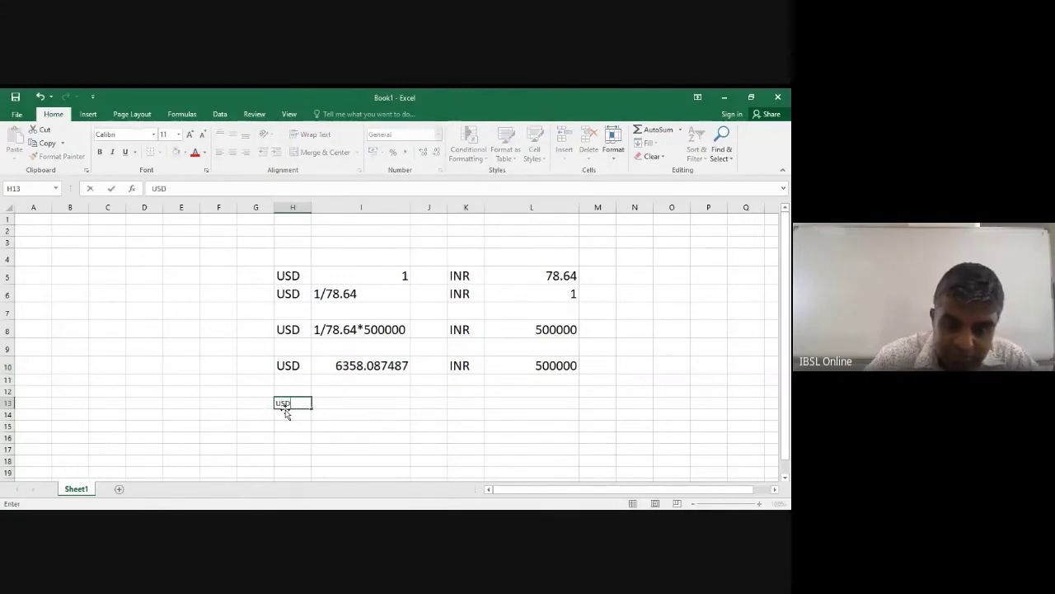
{"action": "left_click", "coordinate": [388, 403]}
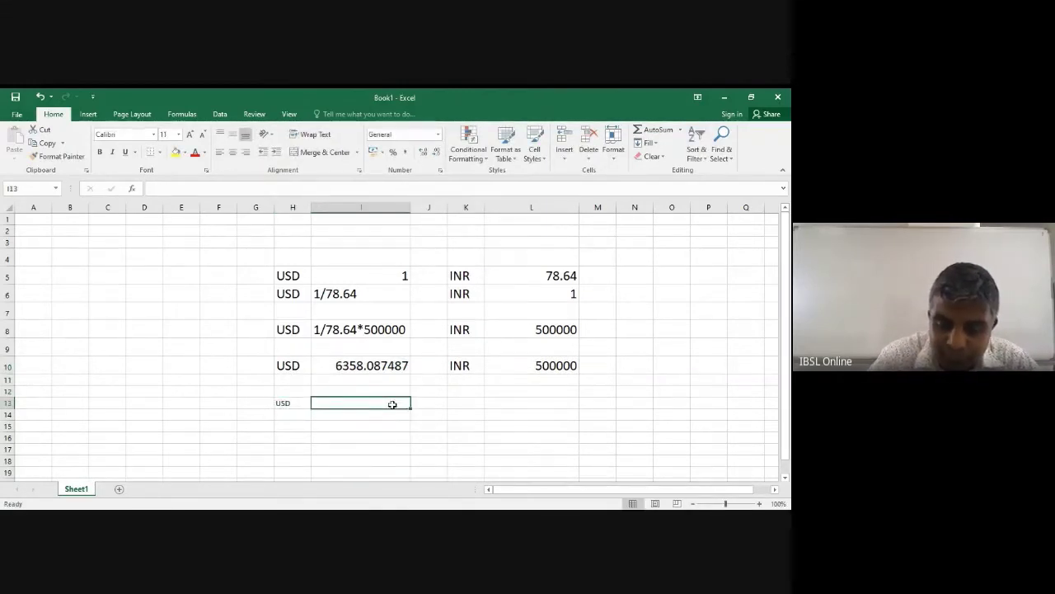
{"action": "type", "text": "1"}
{"action": "left_click", "coordinate": [455, 402]}
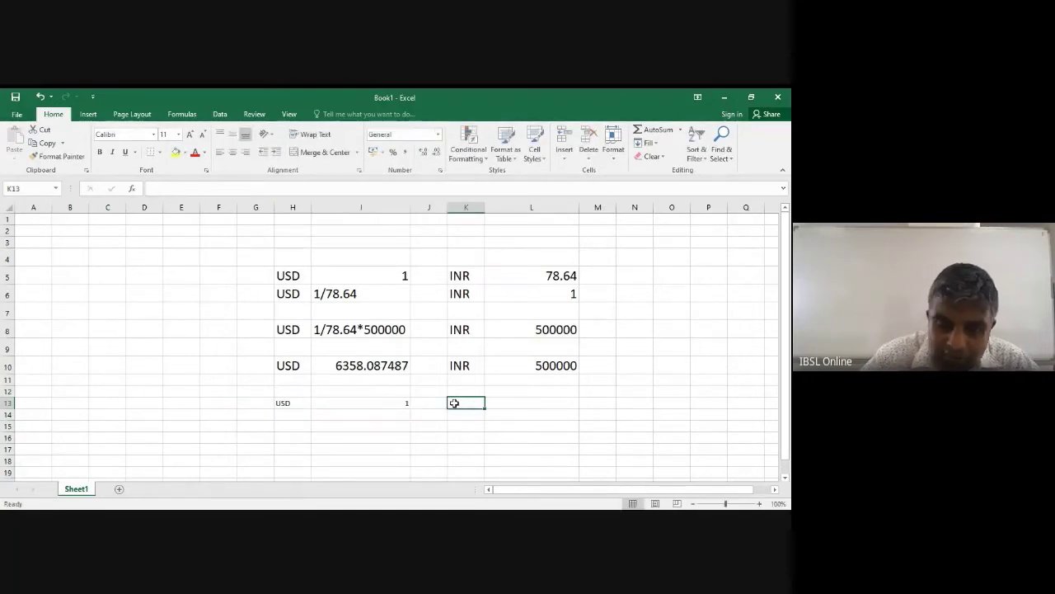
{"action": "type", "text": "INR"}
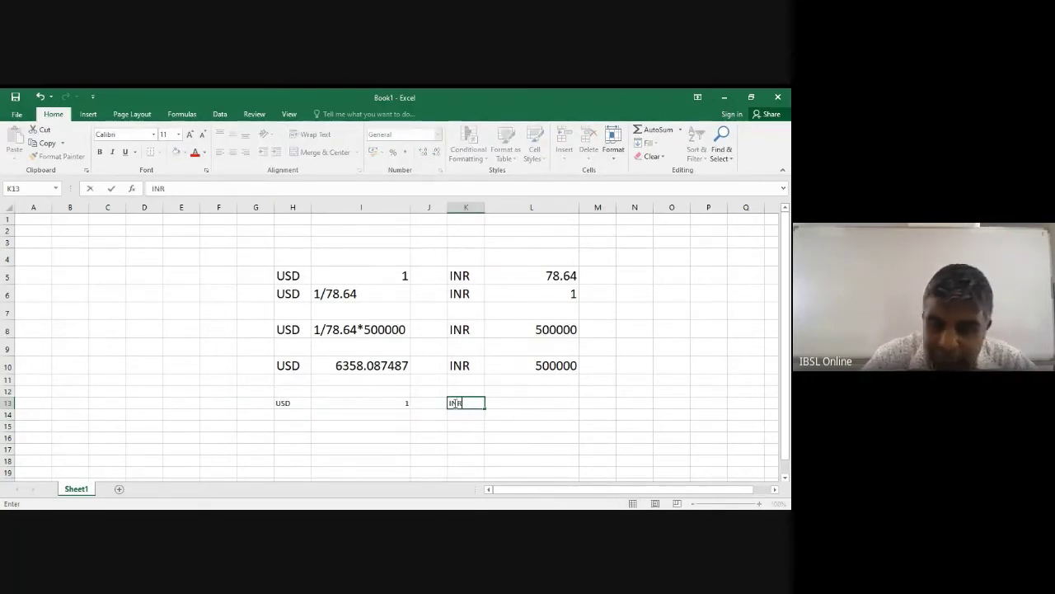
{"action": "left_click", "coordinate": [513, 400]}
{"action": "type", "text": "6"}
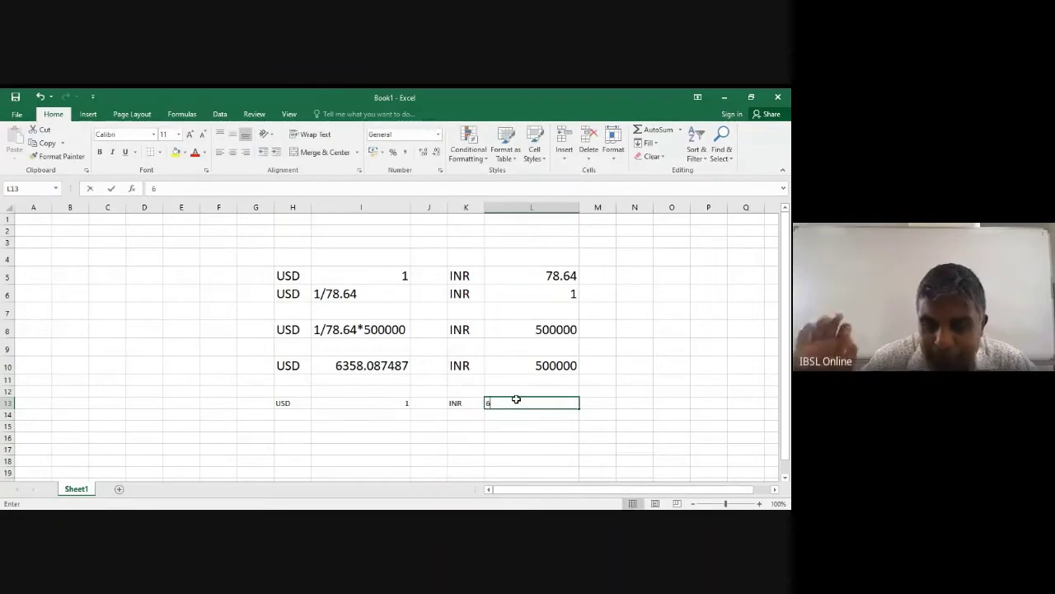
{"action": "type", "text": "0"}
{"action": "left_click", "coordinate": [360, 448]}
Enlarge the font of the new rate row H13:L13 to size 20.
{"action": "left_click_drag", "start_coordinate": [304, 405], "coordinate": [544, 403]}
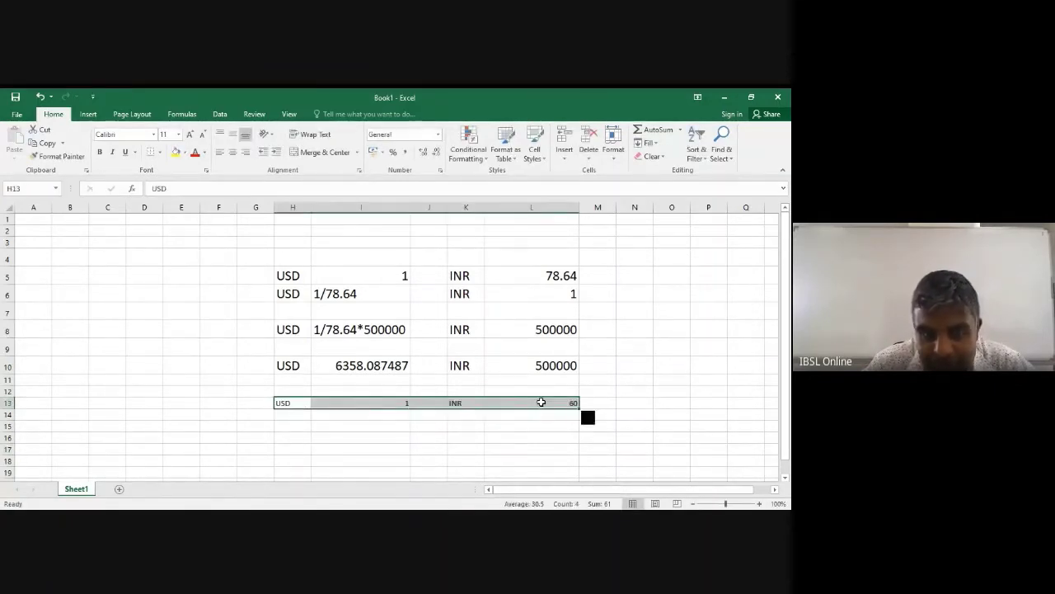
{"action": "left_click", "coordinate": [185, 136]}
{"action": "left_click", "coordinate": [185, 136]}
{"action": "left_click", "coordinate": [185, 136]}
{"action": "left_click", "coordinate": [298, 437]}
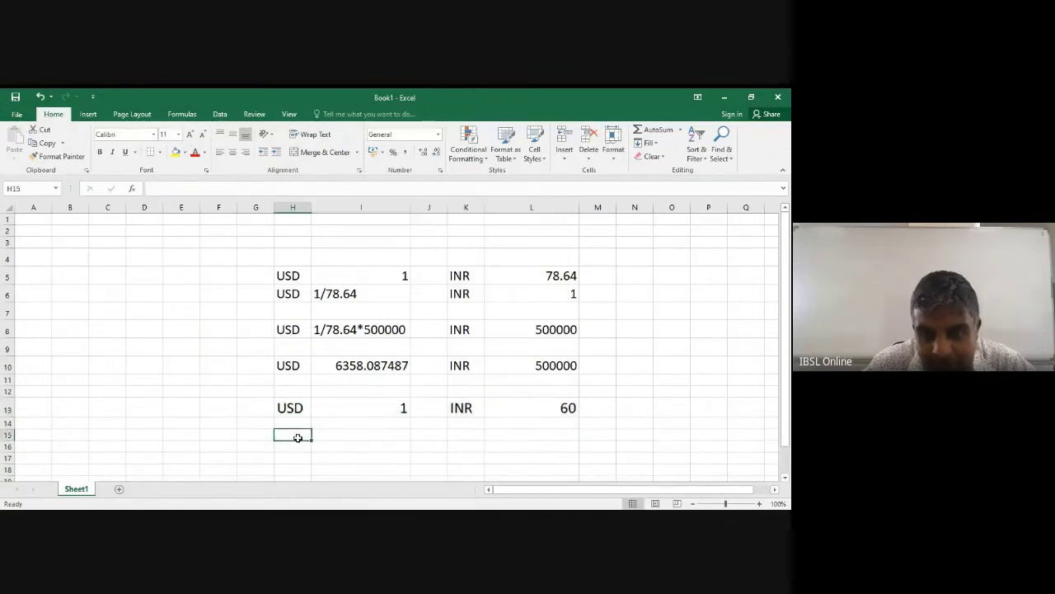
Copy the formatting of the row 10 entries onto the range H13:L20 with Format Painter.
{"action": "scroll", "coordinate": [366, 384], "scroll_direction": "down", "scroll_amount": 1}
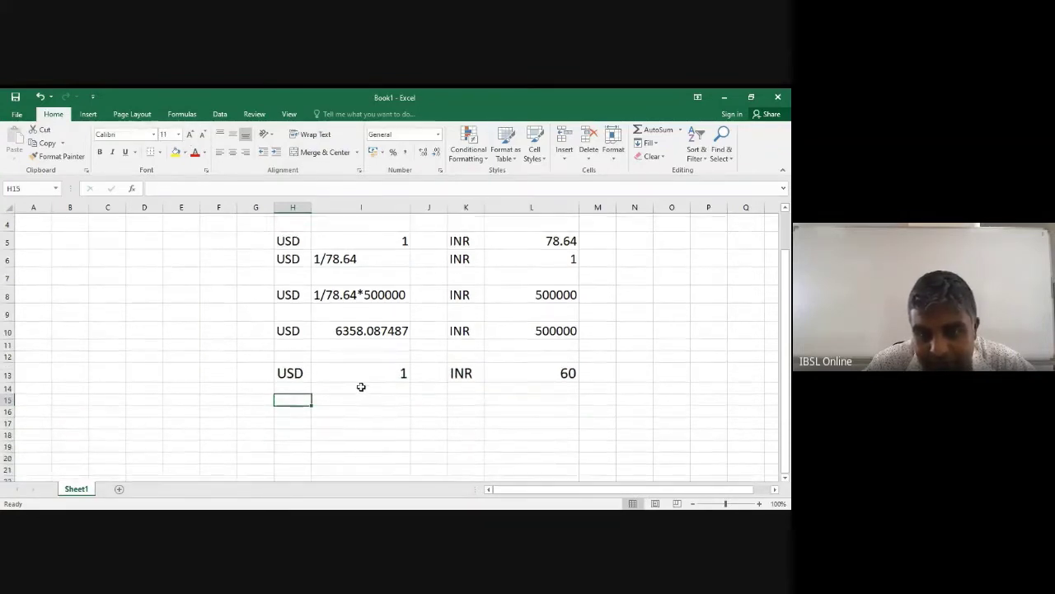
{"action": "left_click_drag", "start_coordinate": [288, 372], "coordinate": [562, 458]}
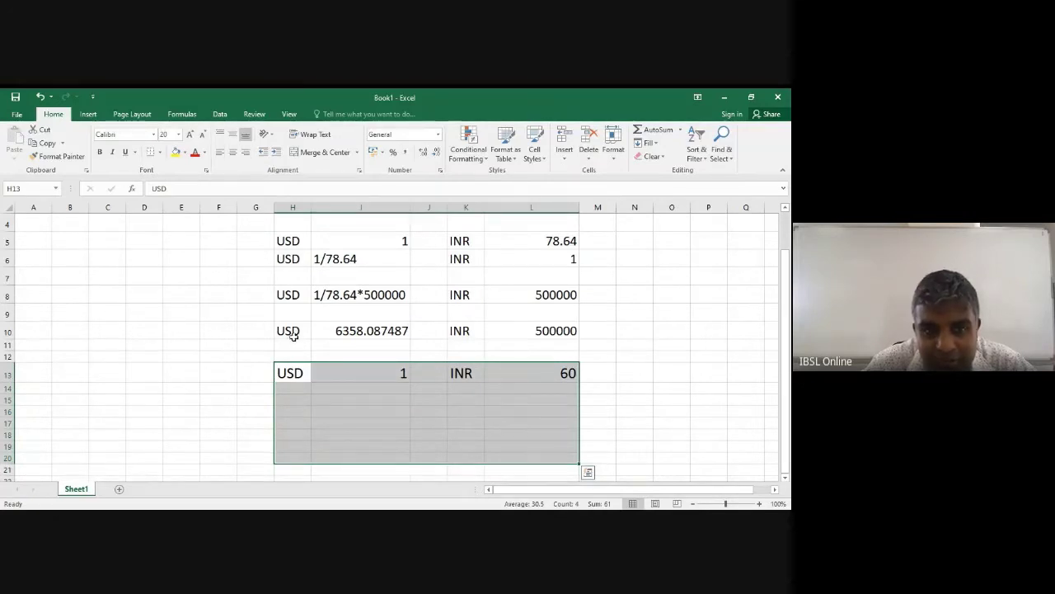
{"action": "left_click_drag", "start_coordinate": [294, 336], "coordinate": [568, 333]}
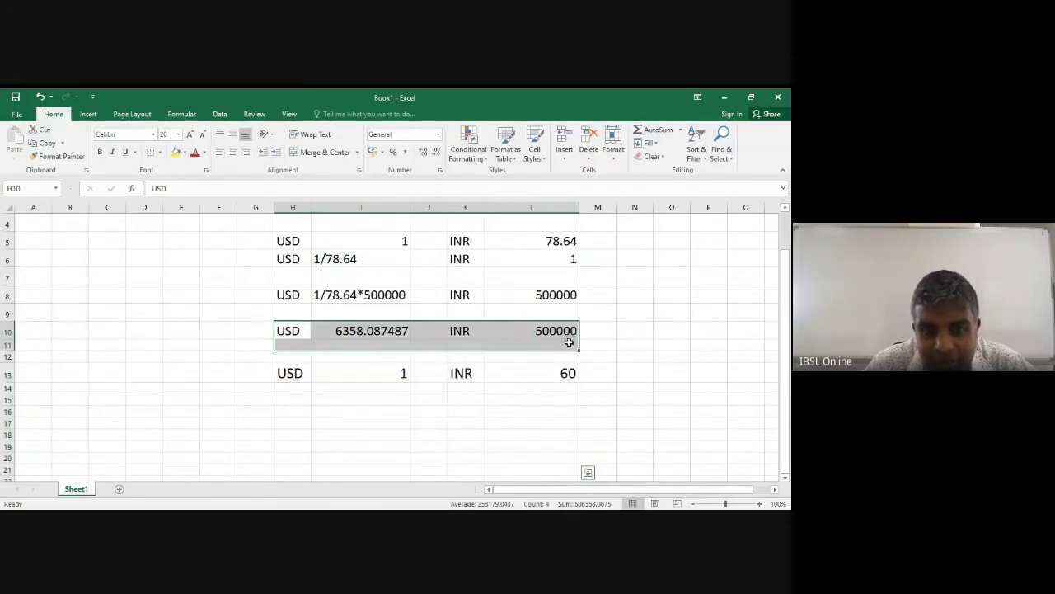
{"action": "left_click", "coordinate": [51, 157]}
{"action": "mouse_move", "coordinate": [280, 373]}
{"action": "left_mouse_down"}
{"action": "mouse_move", "coordinate": [509, 433]}
{"action": "mouse_move", "coordinate": [546, 459]}
{"action": "left_mouse_up"}
{"action": "left_click", "coordinate": [635, 443]}
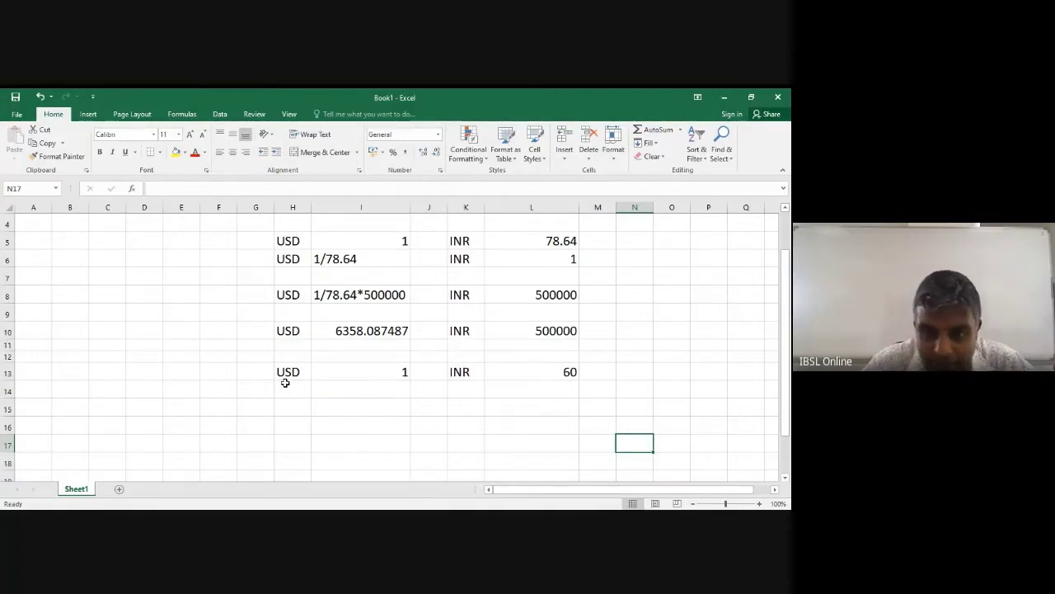
Enter the rupee amount to convert in row 15: inr in K15 and 500000 in L15.
{"action": "left_click", "coordinate": [477, 407]}
{"action": "type", "text": "inr"}
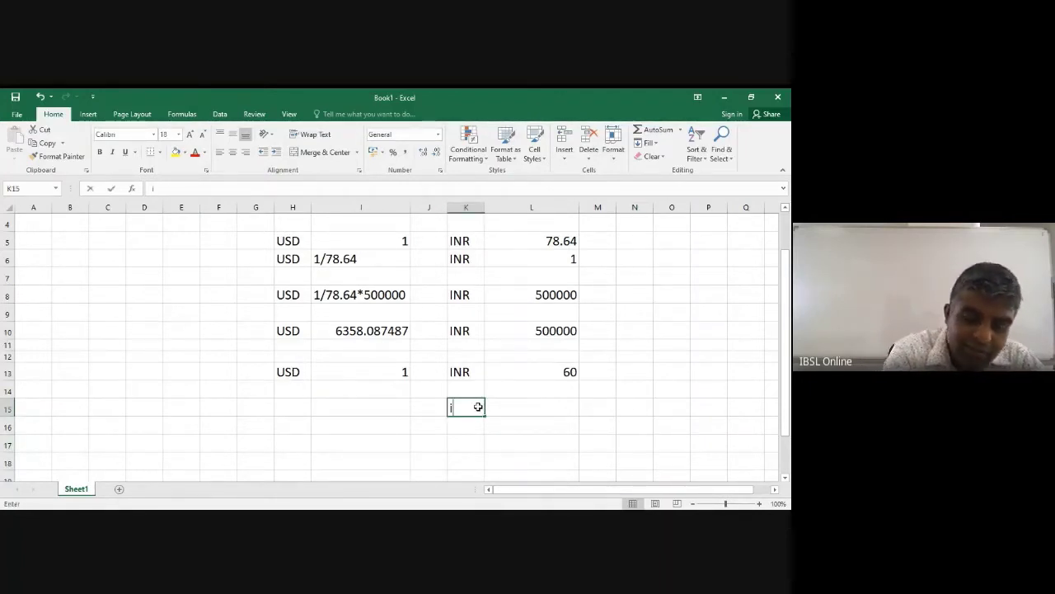
{"action": "key", "text": "BackSpace"}
{"action": "key", "text": "BackSpace"}
{"action": "key", "text": "BackSpace"}
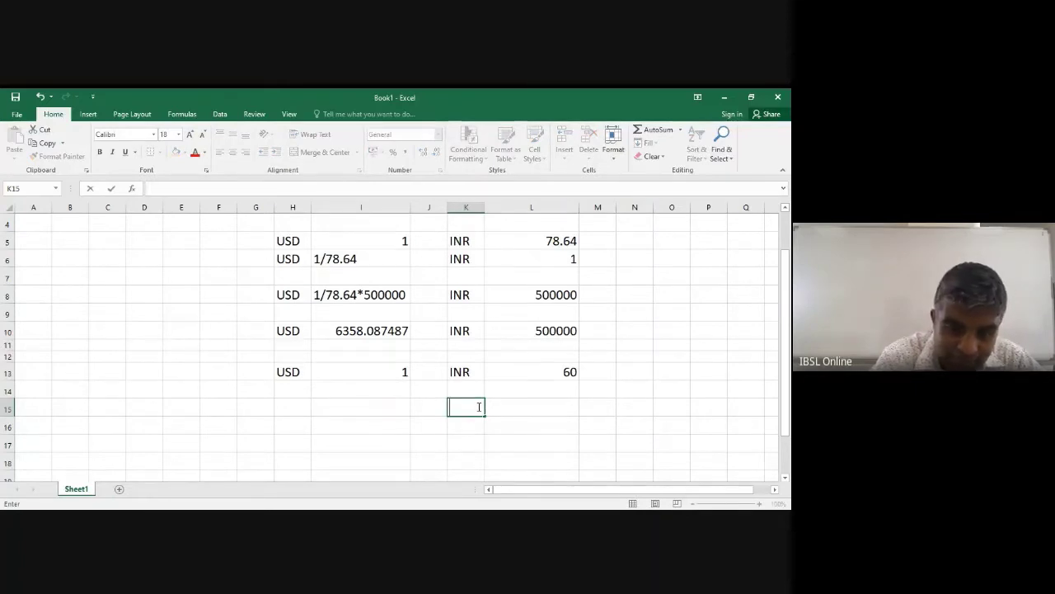
{"action": "type", "text": "in"}
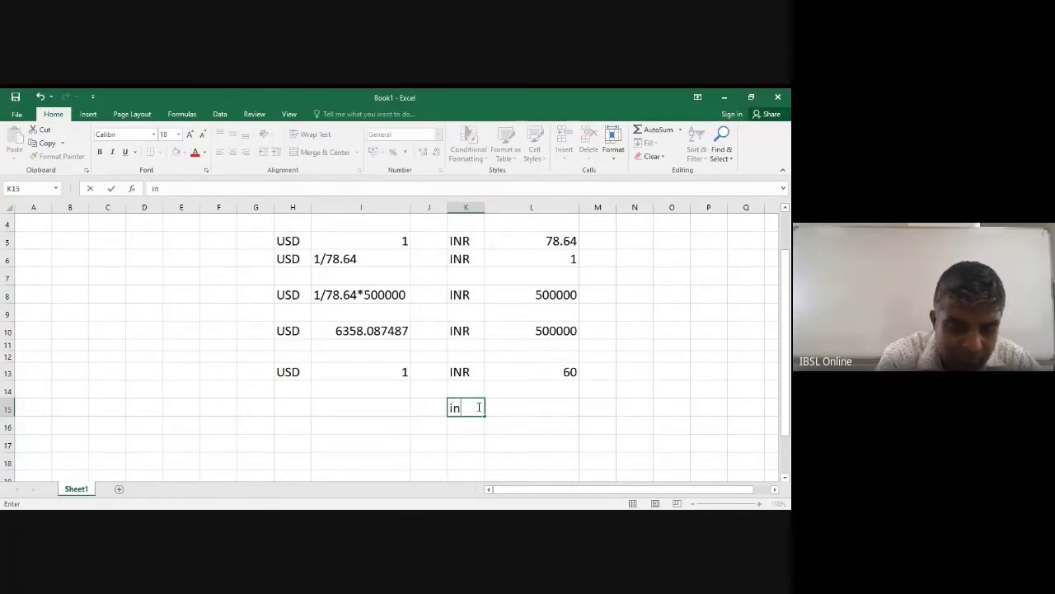
{"action": "key", "text": "BackSpace"}
{"action": "key", "text": "BackSpace"}
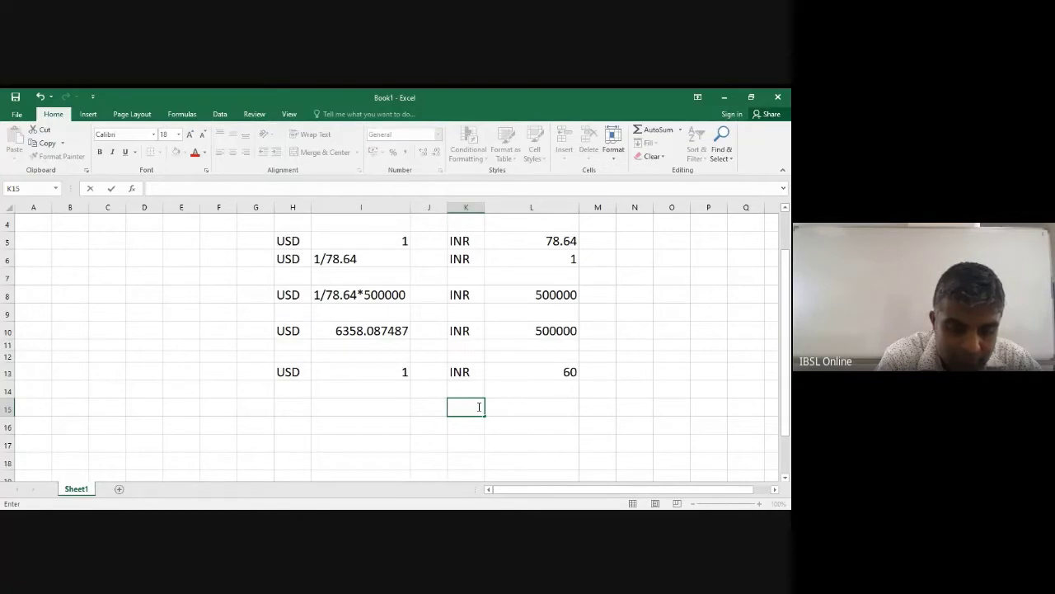
{"action": "type", "text": "inr"}
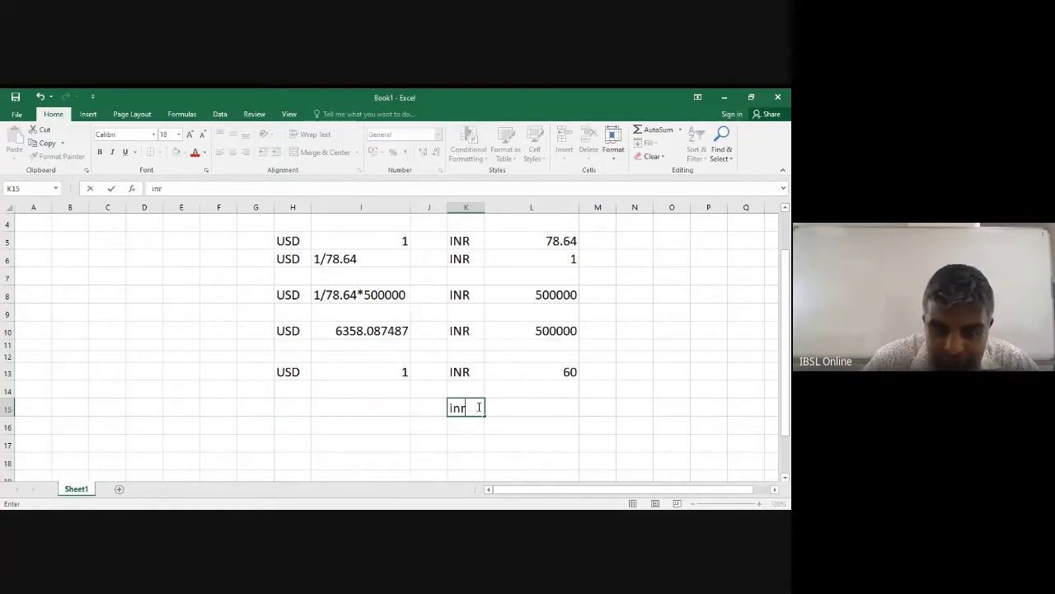
{"action": "left_click", "coordinate": [537, 406]}
{"action": "type", "text": "500000"}
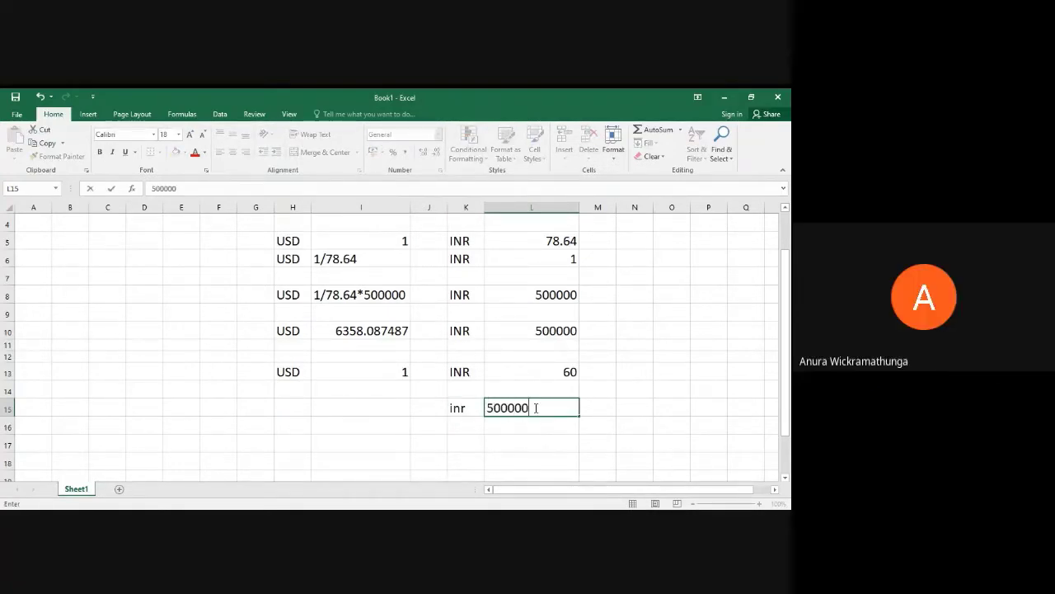
{"action": "key", "text": "Return"}
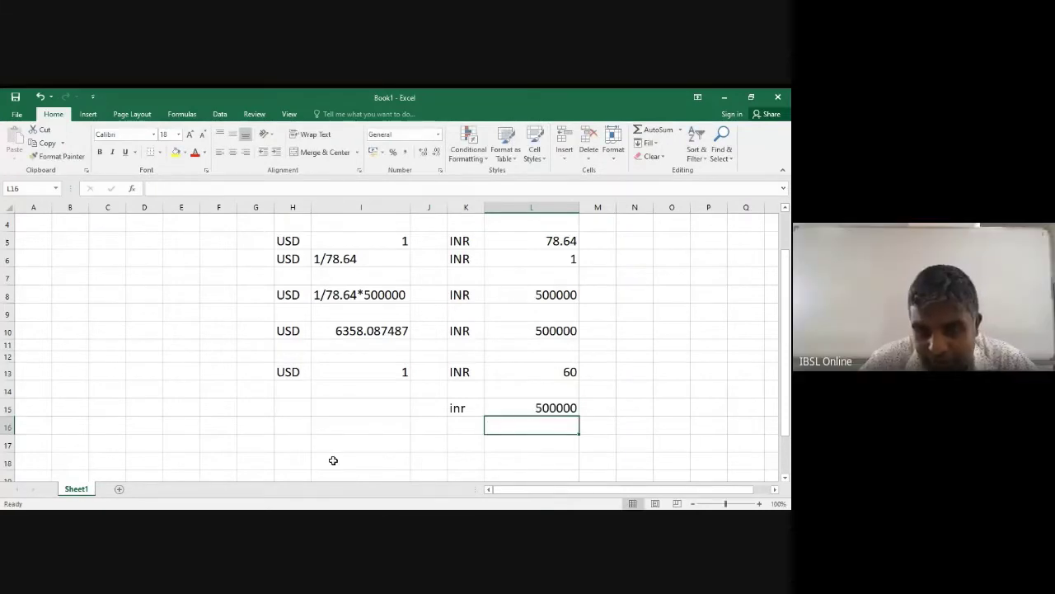
Label H15 as USD and calculate the dollar equivalent in I15 with the formula =1/60*500000.
{"action": "left_click", "coordinate": [301, 412]}
{"action": "type", "text": "USD"}
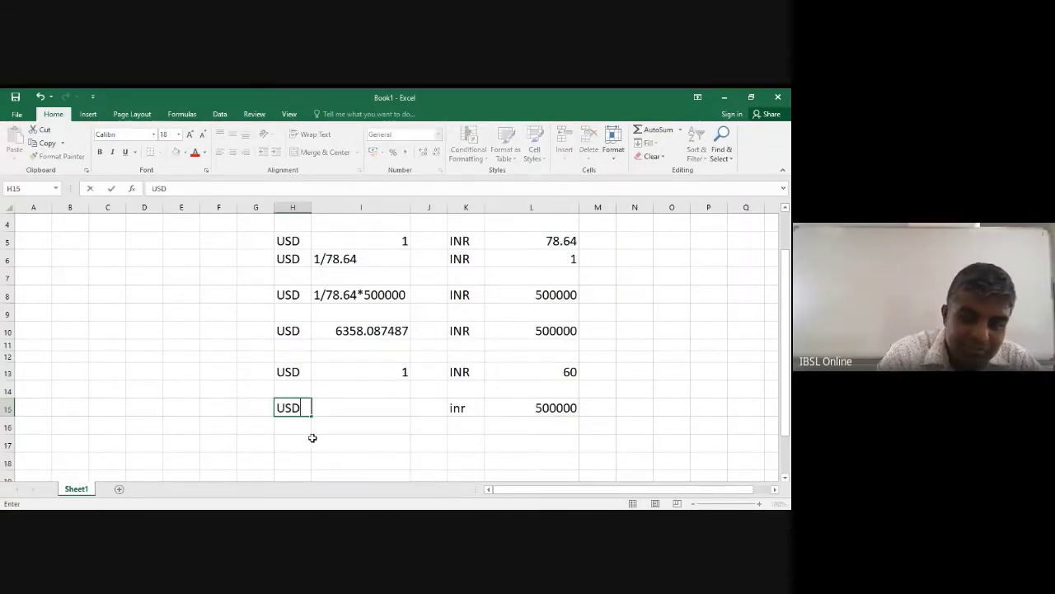
{"action": "left_click", "coordinate": [341, 404]}
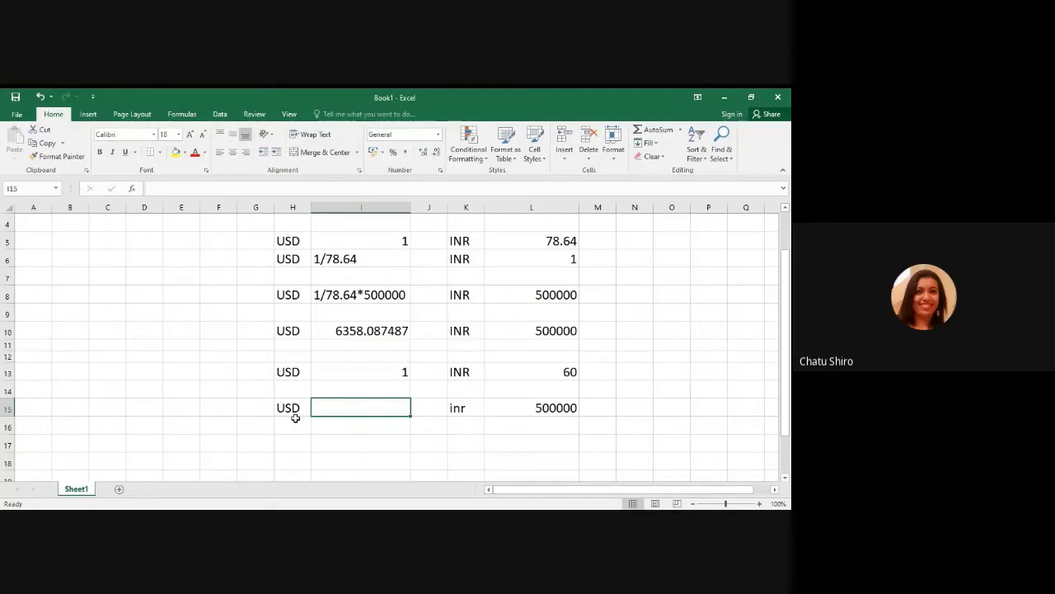
{"action": "type", "text": "=1/6"}
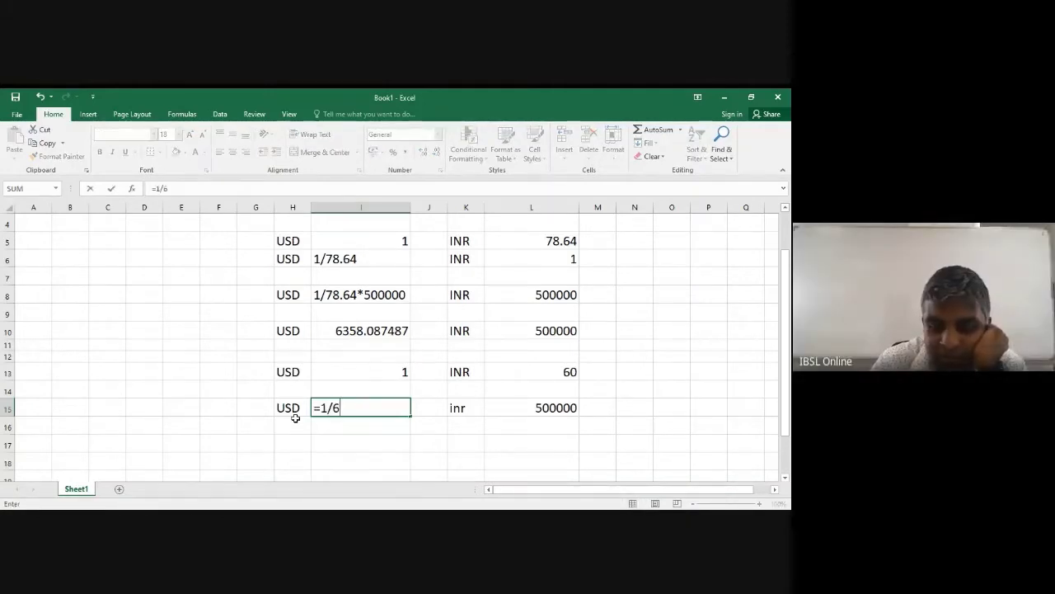
{"action": "type", "text": "0*500"}
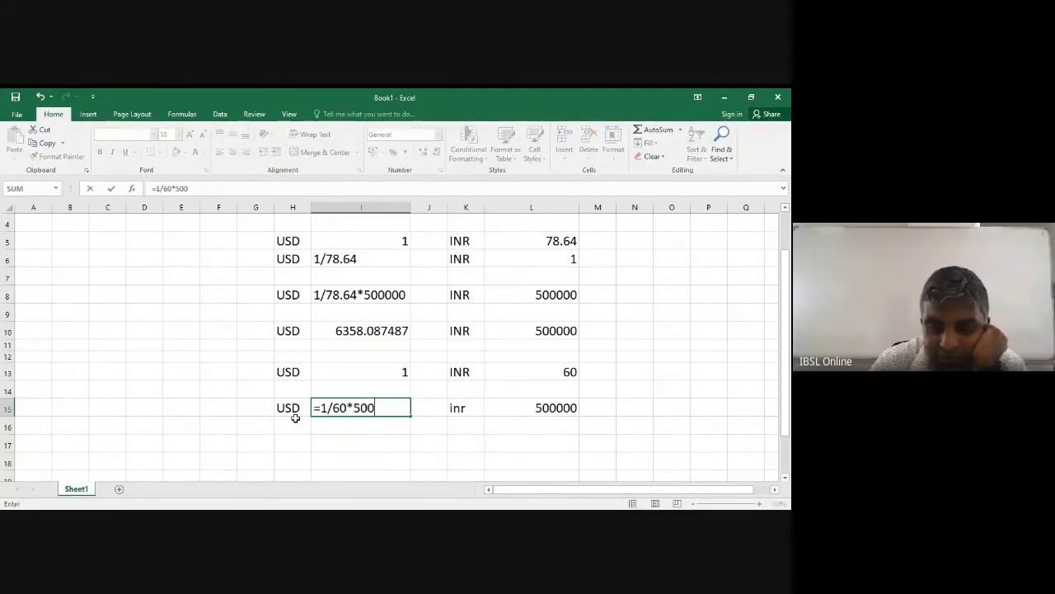
{"action": "type", "text": "000"}
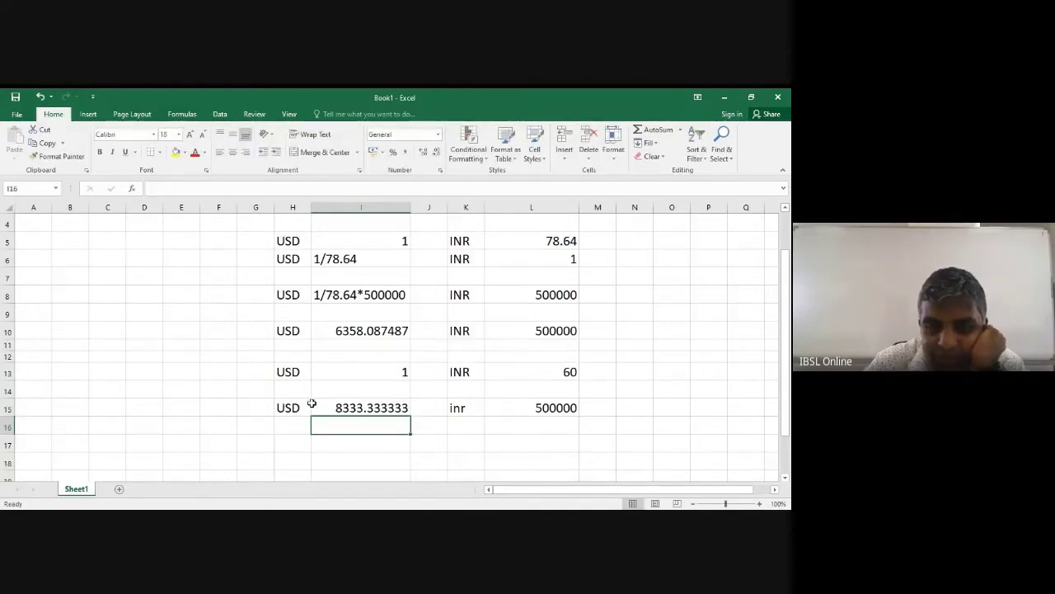
Highlight the two result rows H10:L10 and H15:L15 with yellow fill.
{"action": "left_click_drag", "start_coordinate": [326, 408], "coordinate": [544, 410]}
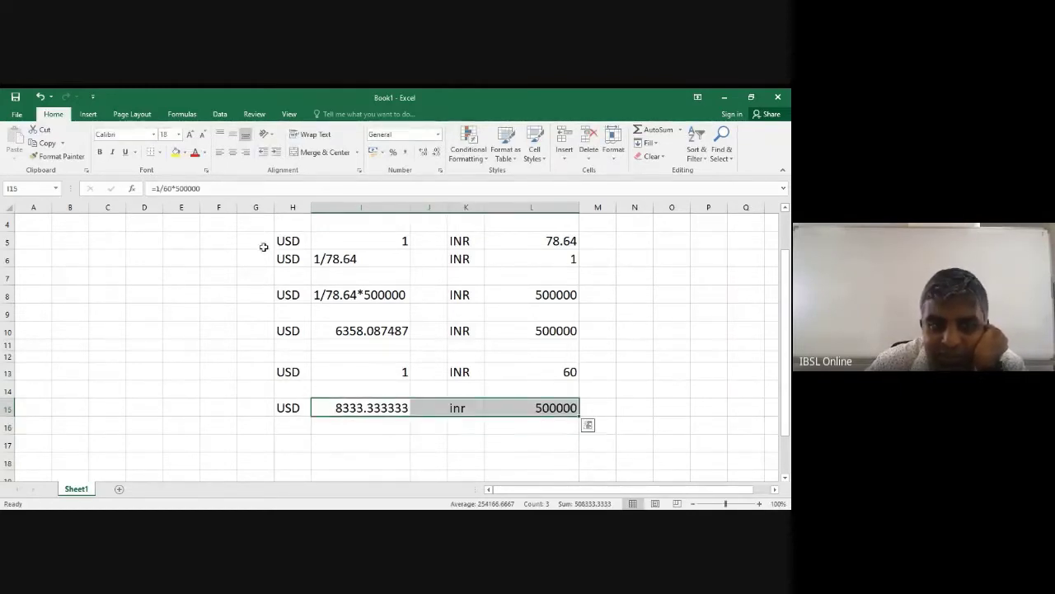
{"action": "left_click", "coordinate": [176, 152]}
{"action": "left_click_drag", "start_coordinate": [301, 333], "coordinate": [561, 331]}
{"action": "left_click", "coordinate": [175, 152]}
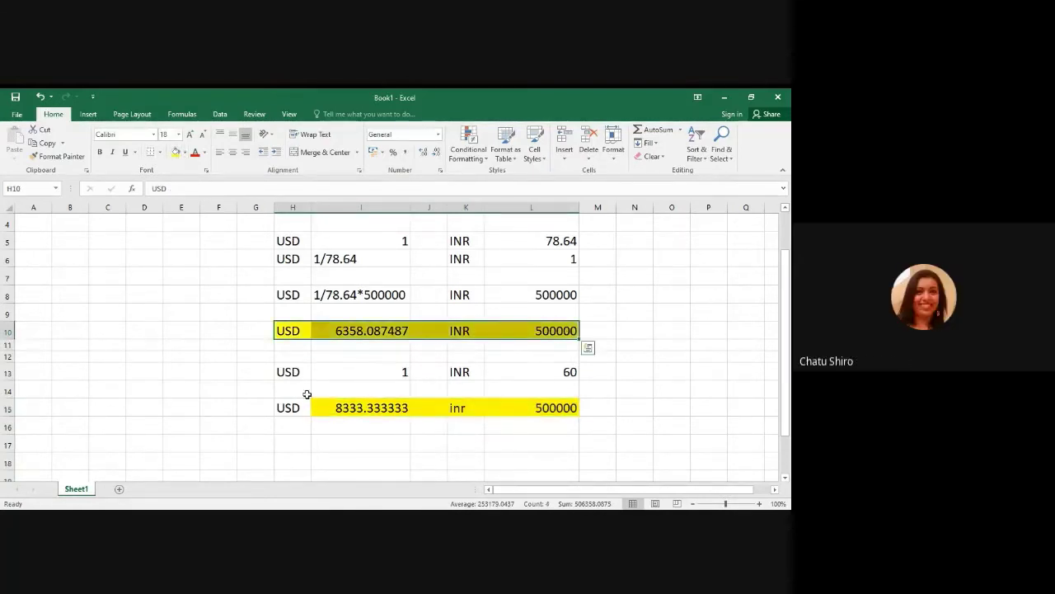
{"action": "left_click_drag", "start_coordinate": [288, 408], "coordinate": [555, 408]}
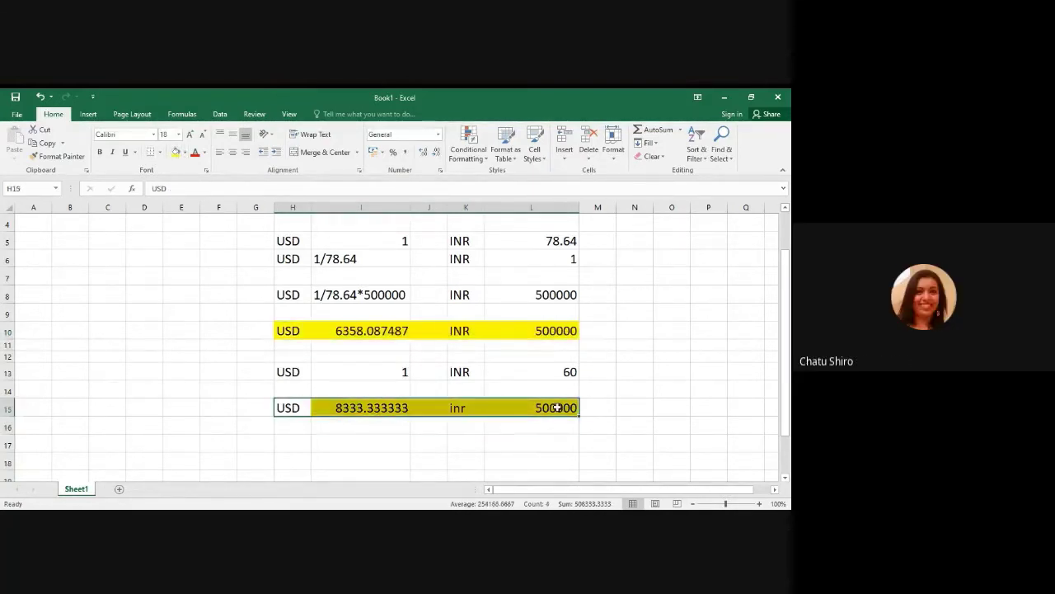
{"action": "left_click", "coordinate": [175, 152]}
{"action": "left_click", "coordinate": [330, 445]}
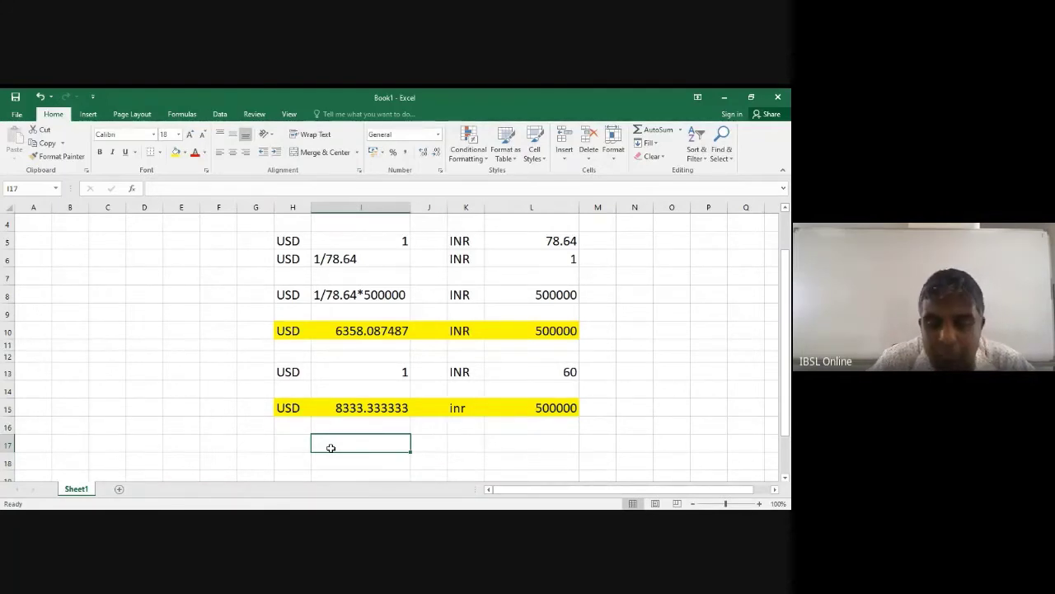
Enter a third exchange rate in row 17: USD in H17, 1 in I17, INR in K17 and 90 in L17.
{"action": "left_click", "coordinate": [298, 445]}
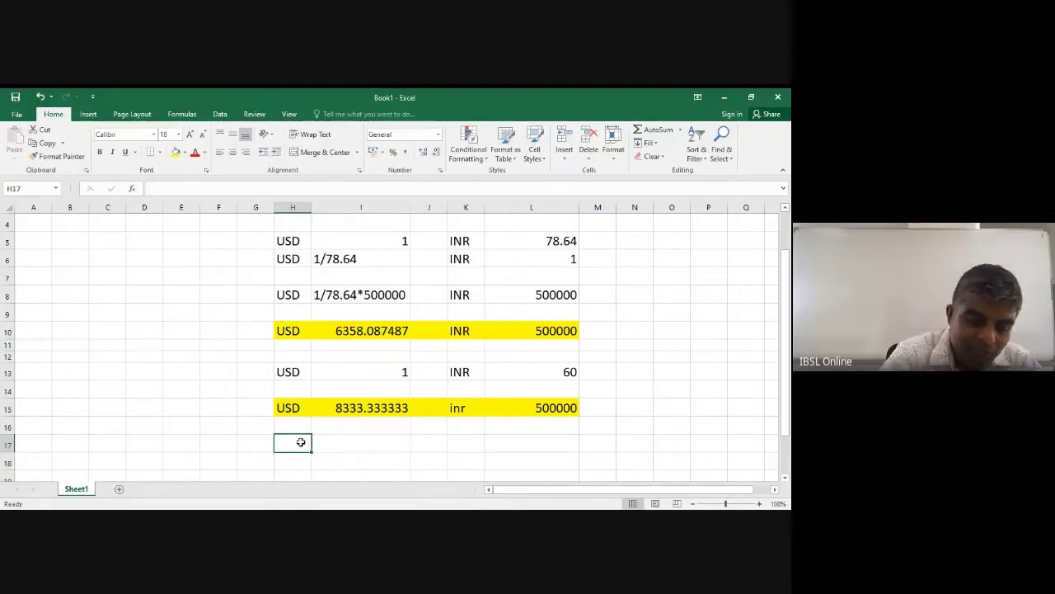
{"action": "type", "text": "USD"}
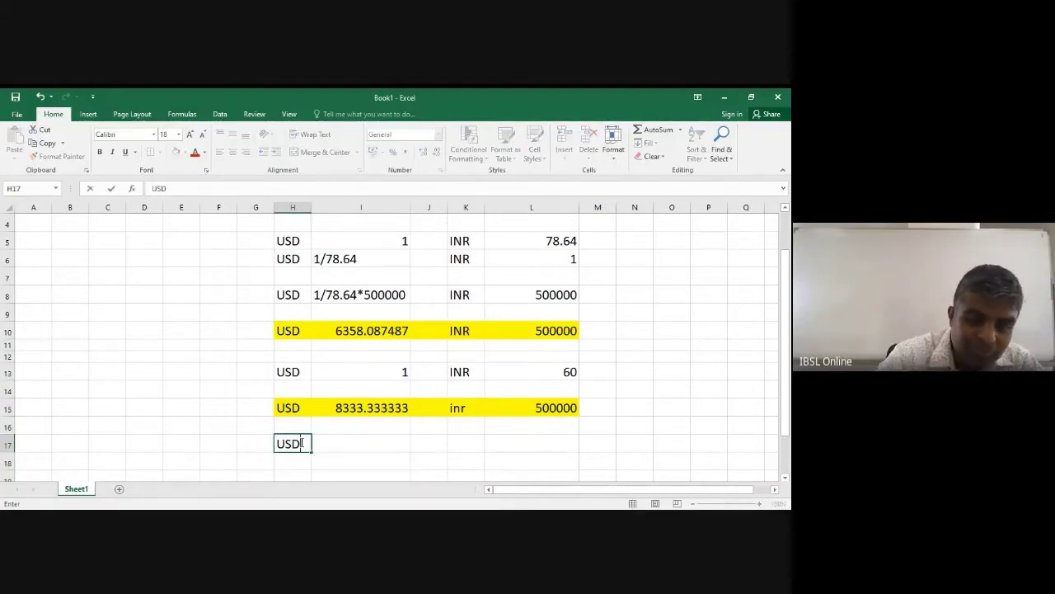
{"action": "left_click", "coordinate": [352, 438]}
{"action": "type", "text": "1"}
{"action": "left_click", "coordinate": [486, 437]}
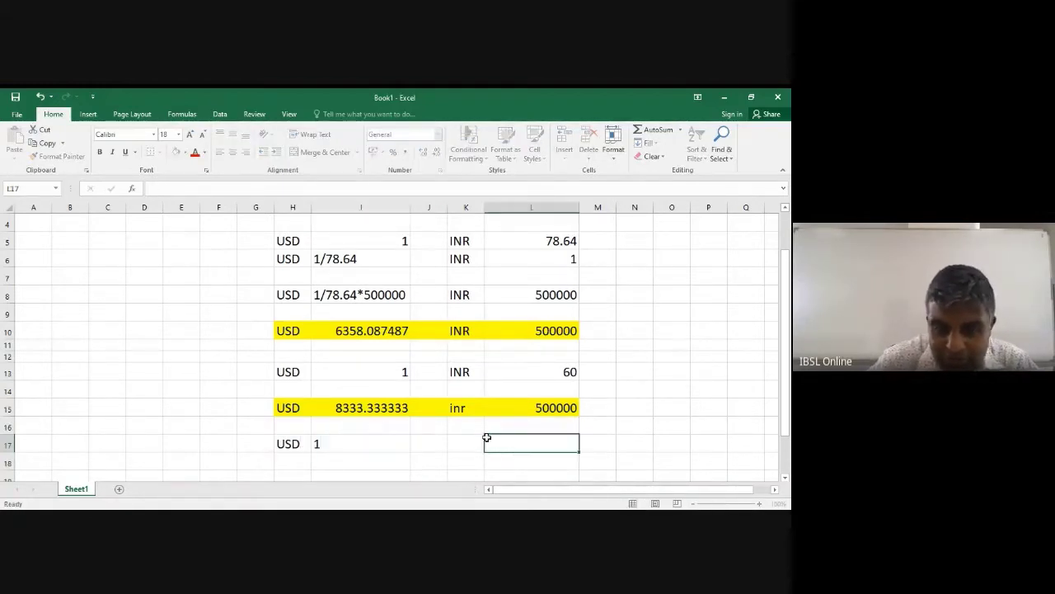
{"action": "left_click", "coordinate": [470, 448]}
{"action": "type", "text": "INR"}
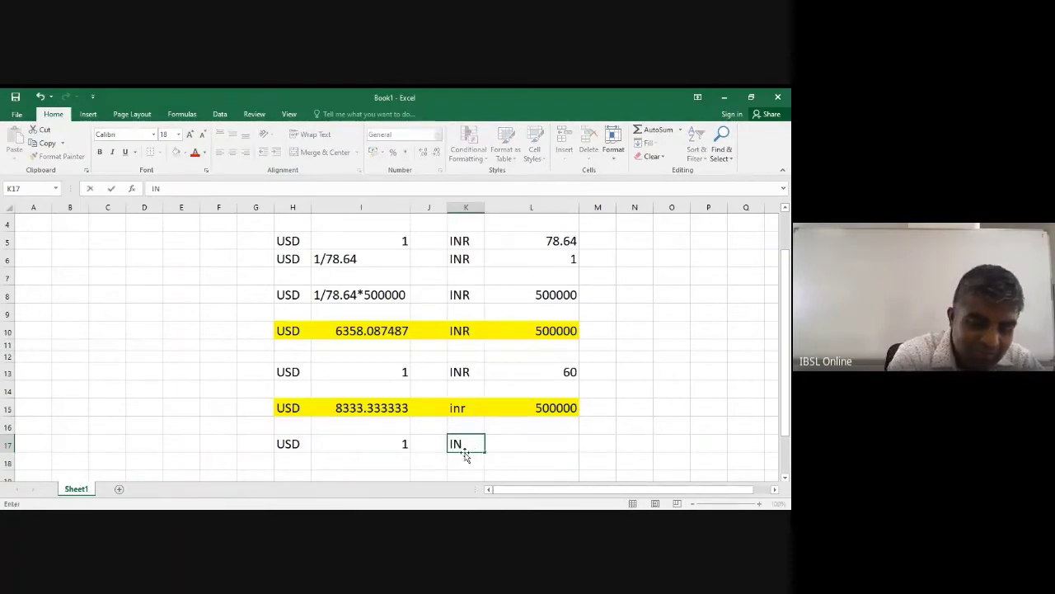
{"action": "left_click", "coordinate": [538, 436]}
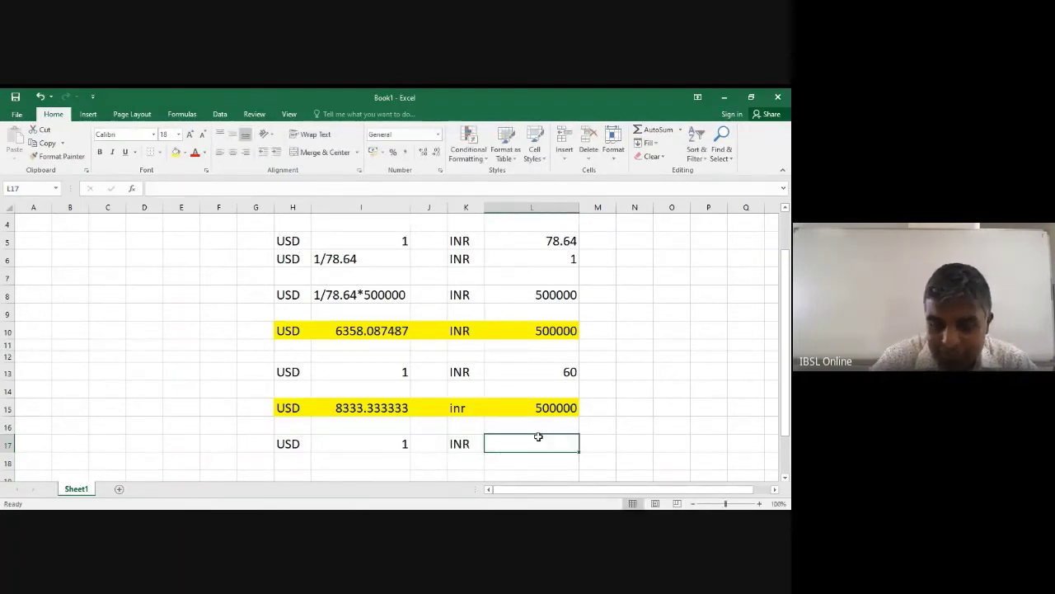
{"action": "type", "text": "90"}
{"action": "key", "text": "Return"}
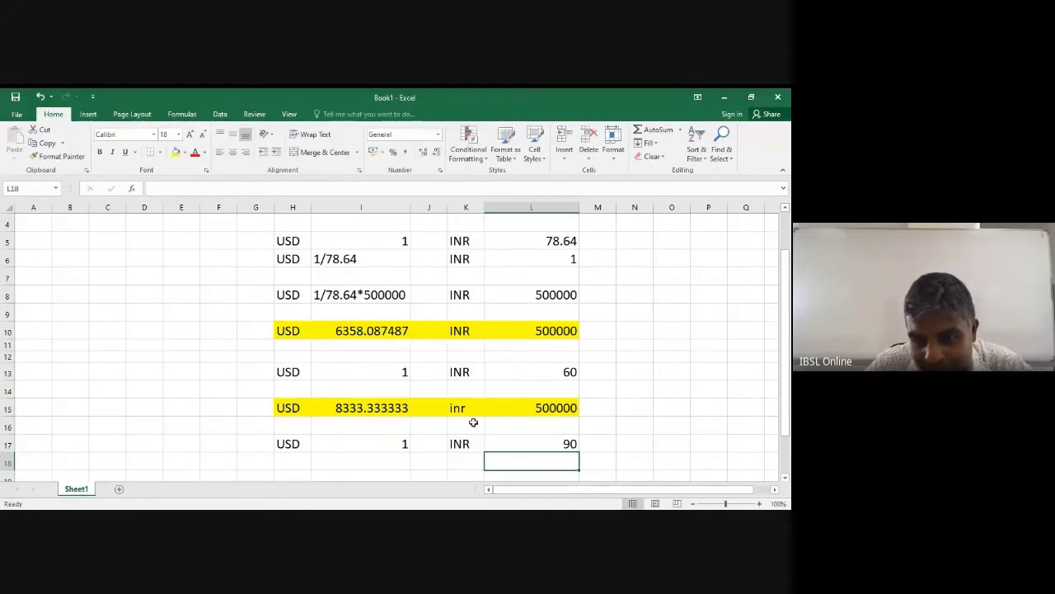
Enter the rupee amount for the third rate in row 19: INR in K19 and 500000 in L19.
{"action": "left_click", "coordinate": [369, 456]}
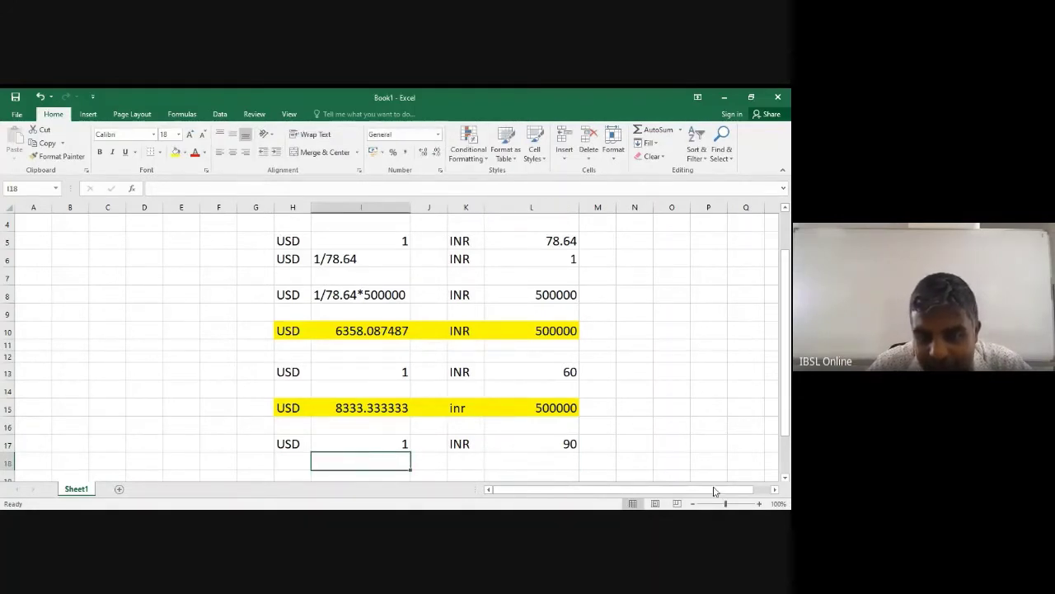
{"action": "left_click", "coordinate": [785, 476]}
{"action": "left_click", "coordinate": [785, 477]}
{"action": "left_click", "coordinate": [785, 477]}
{"action": "left_click", "coordinate": [467, 426]}
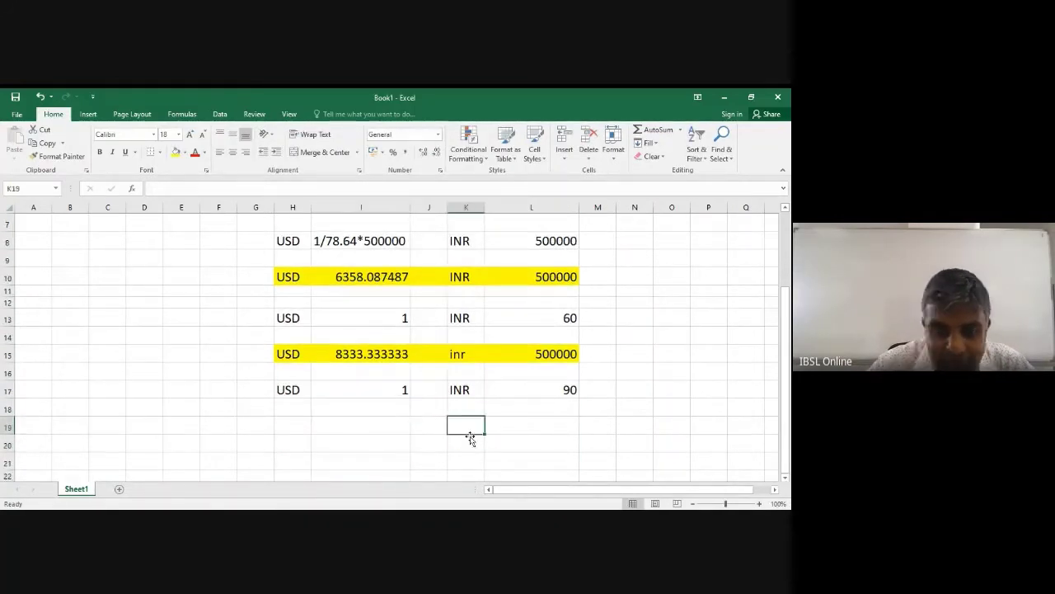
{"action": "type", "text": "INR"}
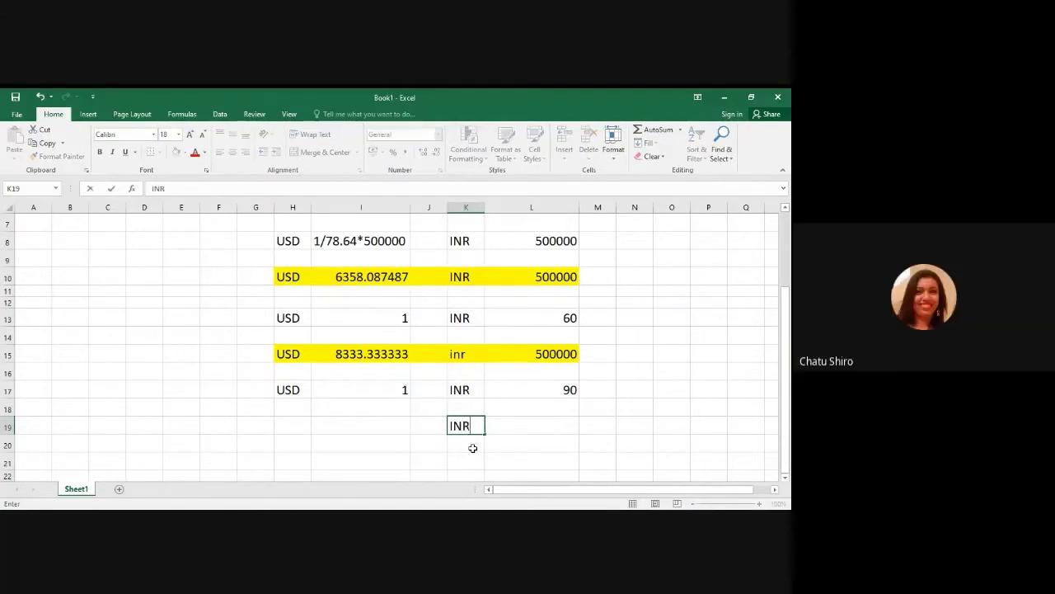
{"action": "key", "text": "Tab"}
{"action": "type", "text": "500000"}
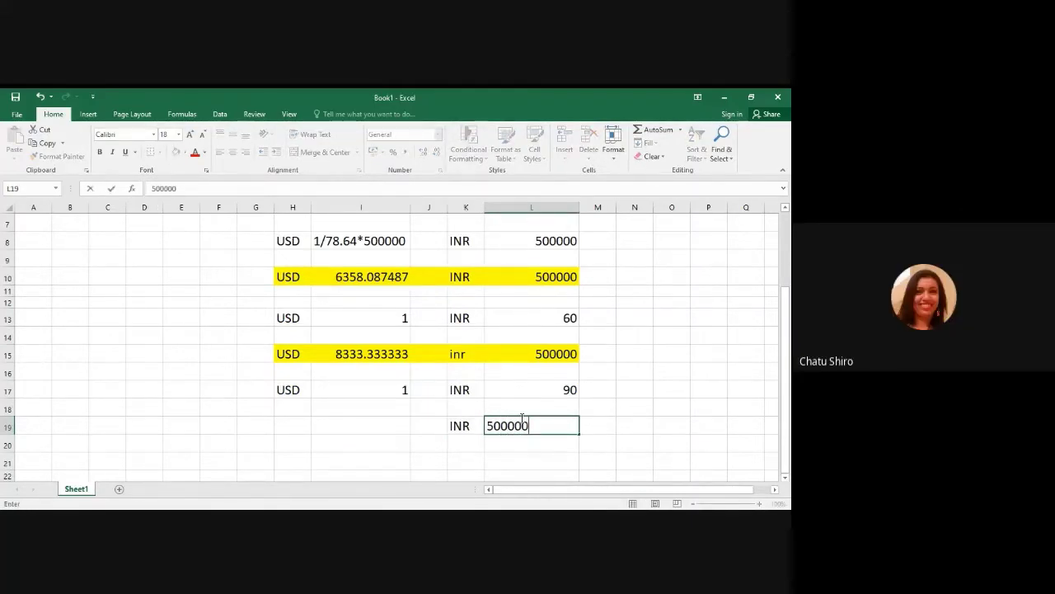
{"action": "key", "text": "Return"}
Label H19 as USD and calculate the dollar equivalent in I19 with the formula =1/90*500000.
{"action": "left_click", "coordinate": [280, 427]}
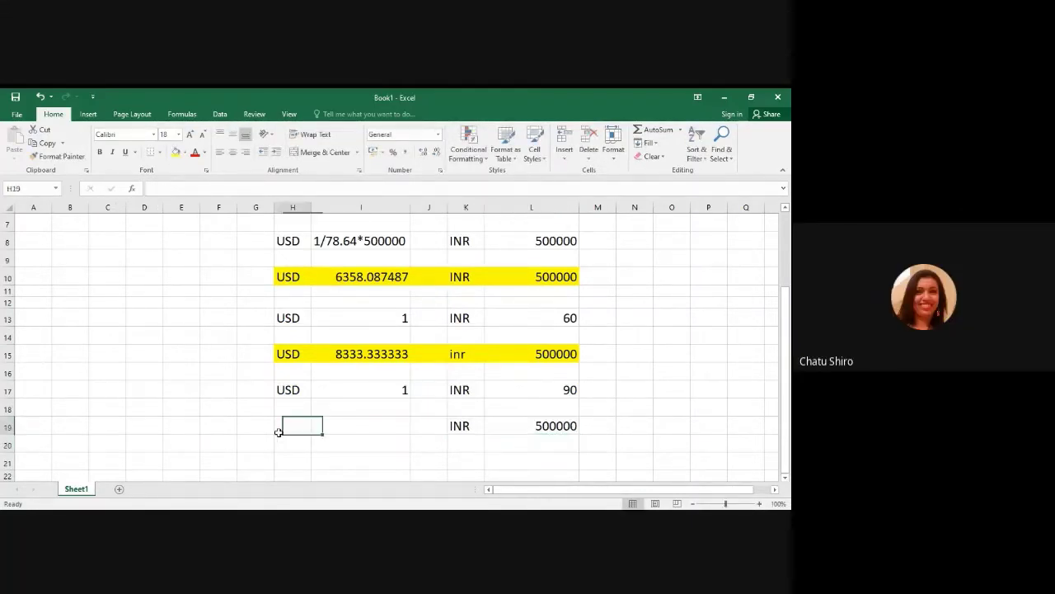
{"action": "type", "text": "U"}
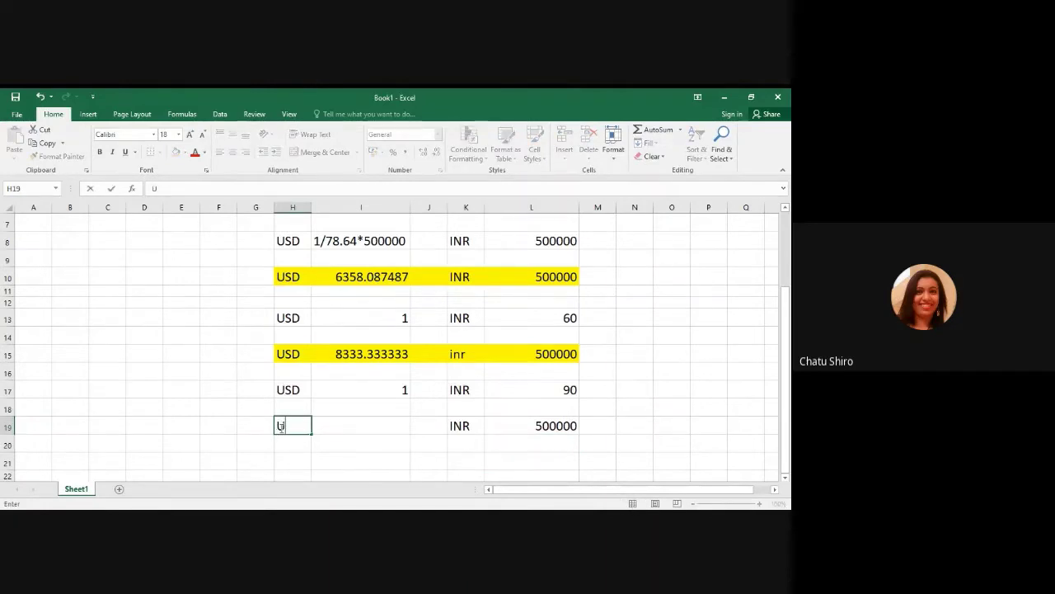
{"action": "type", "text": "SD"}
{"action": "key", "text": "Tab"}
{"action": "type", "text": "="}
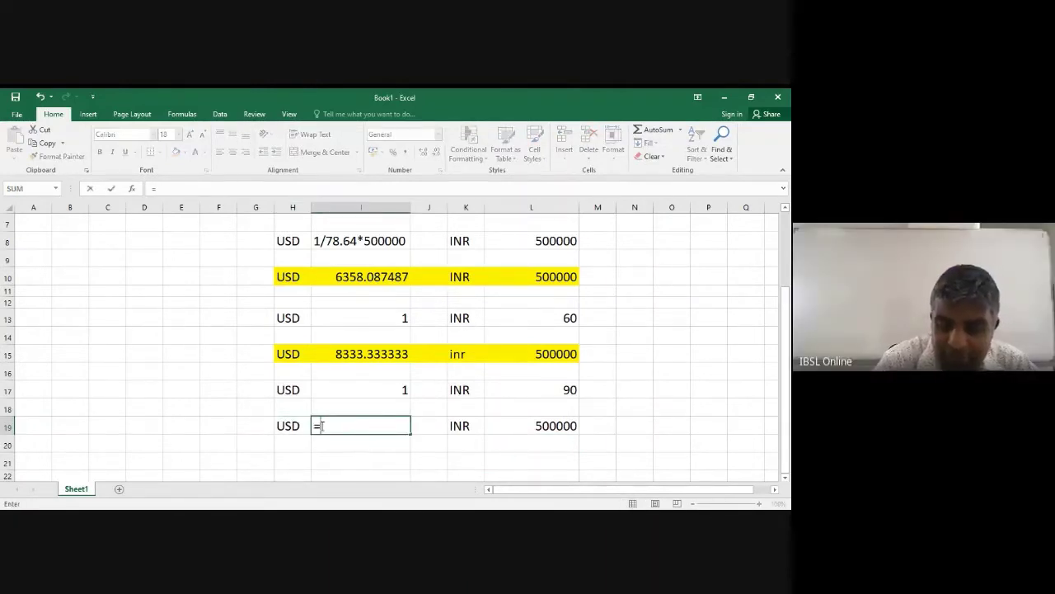
{"action": "type", "text": "1/90/"}
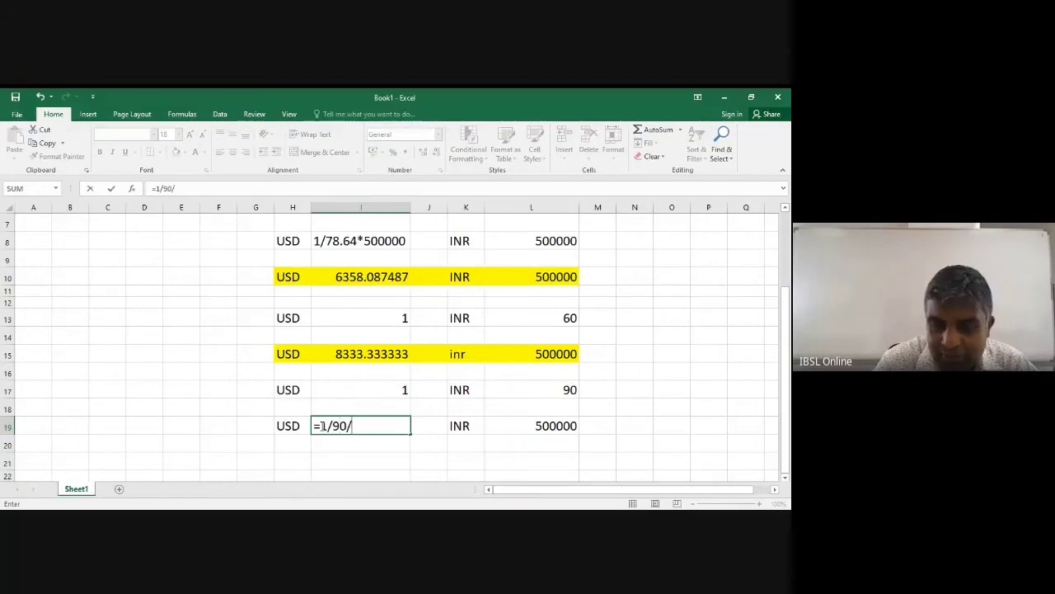
{"action": "key", "text": "BackSpace"}
{"action": "type", "text": "*"}
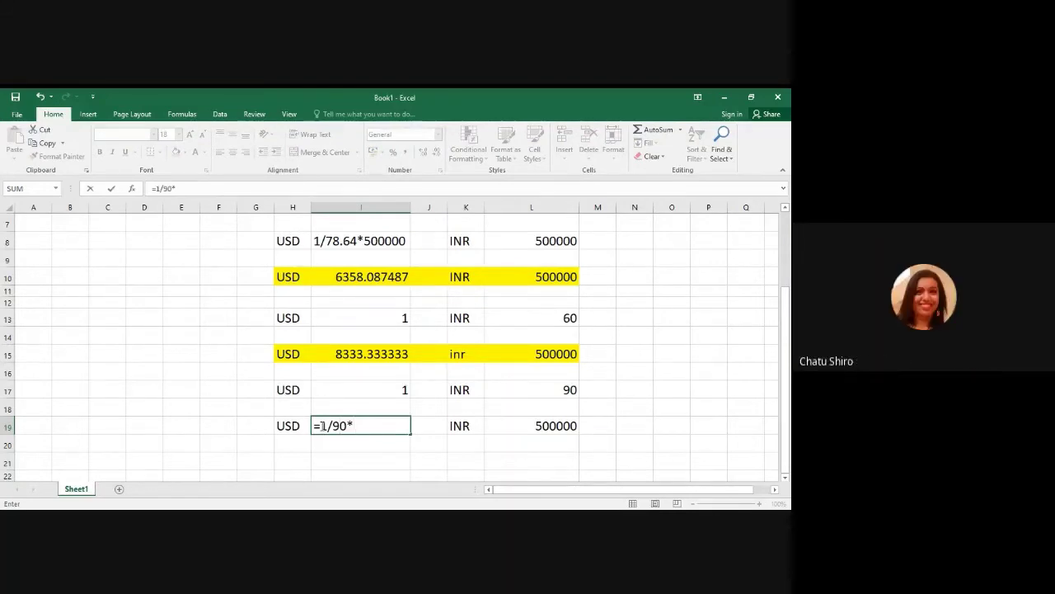
{"action": "type", "text": "500000"}
{"action": "key", "text": "Return"}
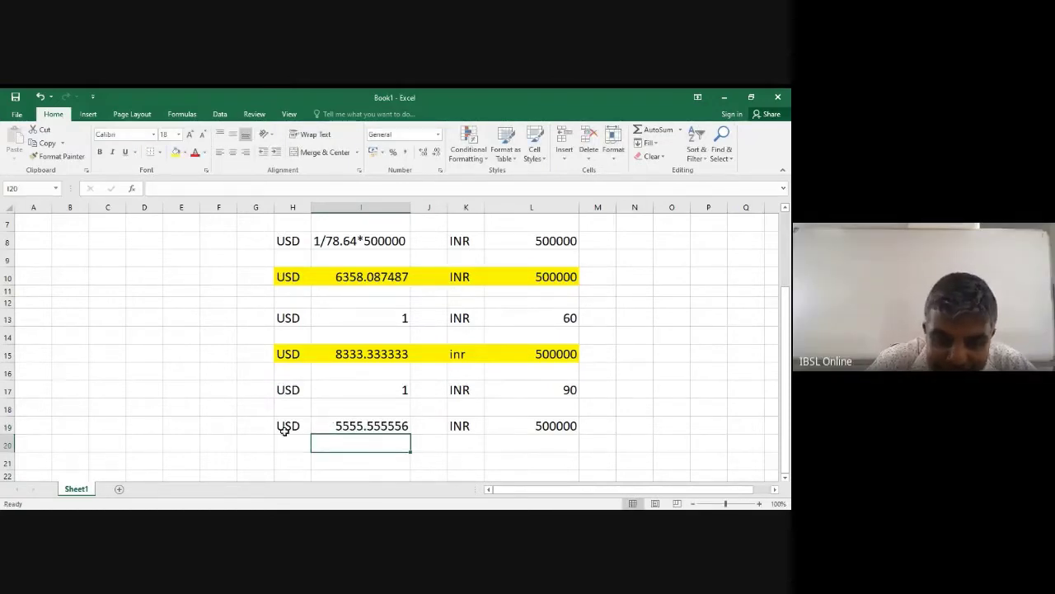
Highlight the third result row H19:L19 with the same yellow fill.
{"action": "left_click_drag", "start_coordinate": [288, 426], "coordinate": [544, 437]}
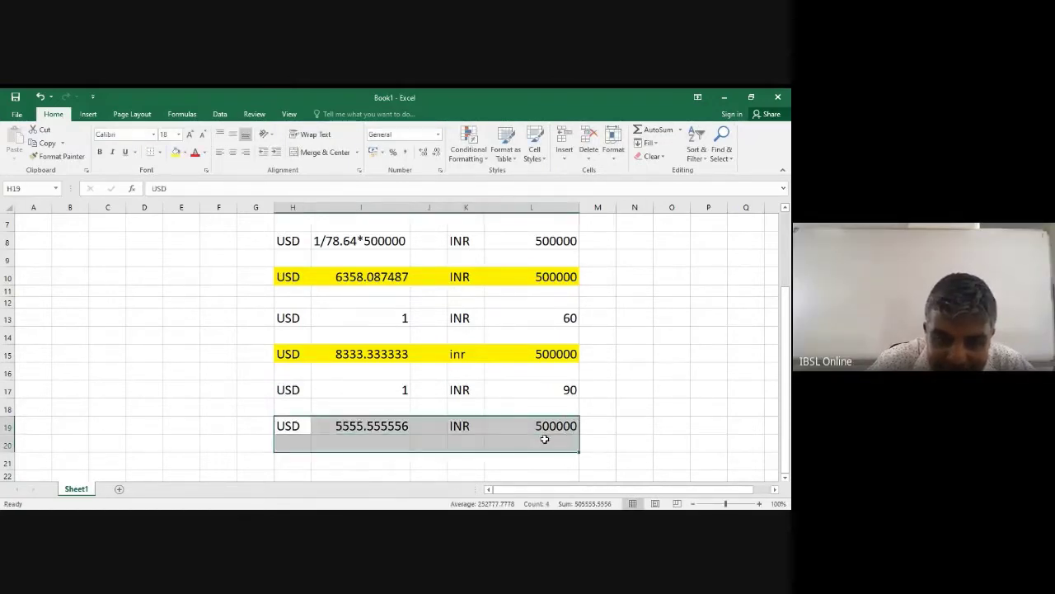
{"action": "left_click", "coordinate": [177, 152]}
{"action": "left_click", "coordinate": [446, 458]}
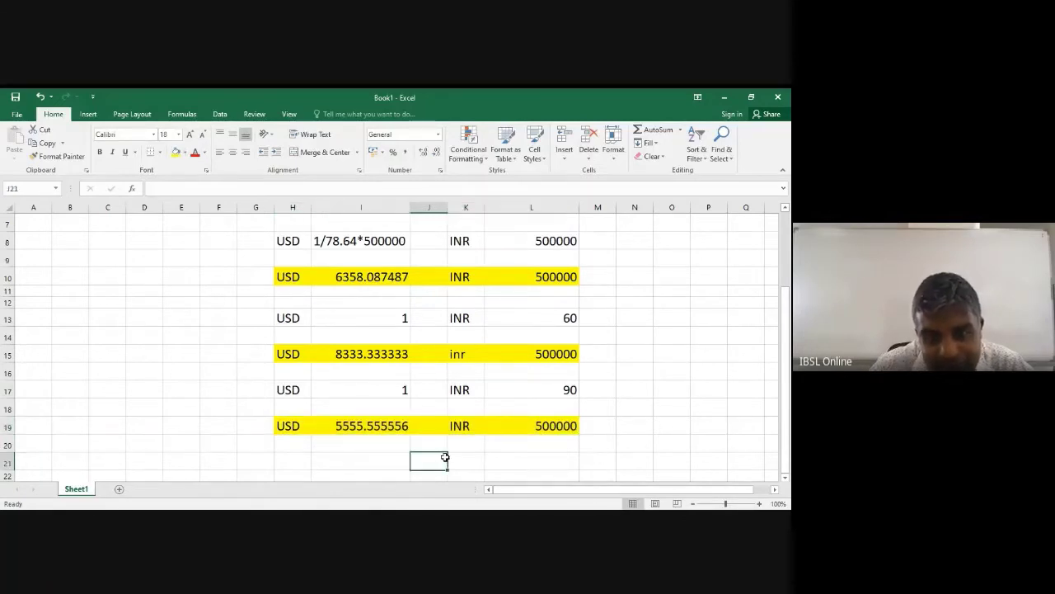